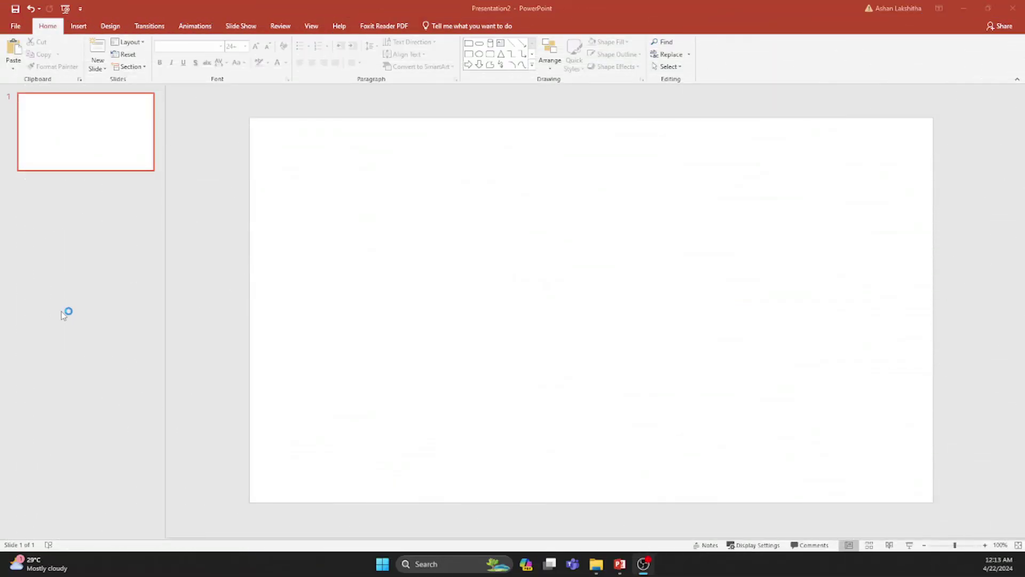
Step: Fill the slide background with solid yellow at 50% transparency for a pale yellow backdrop
{"action": "right_click", "coordinate": [551, 276]}
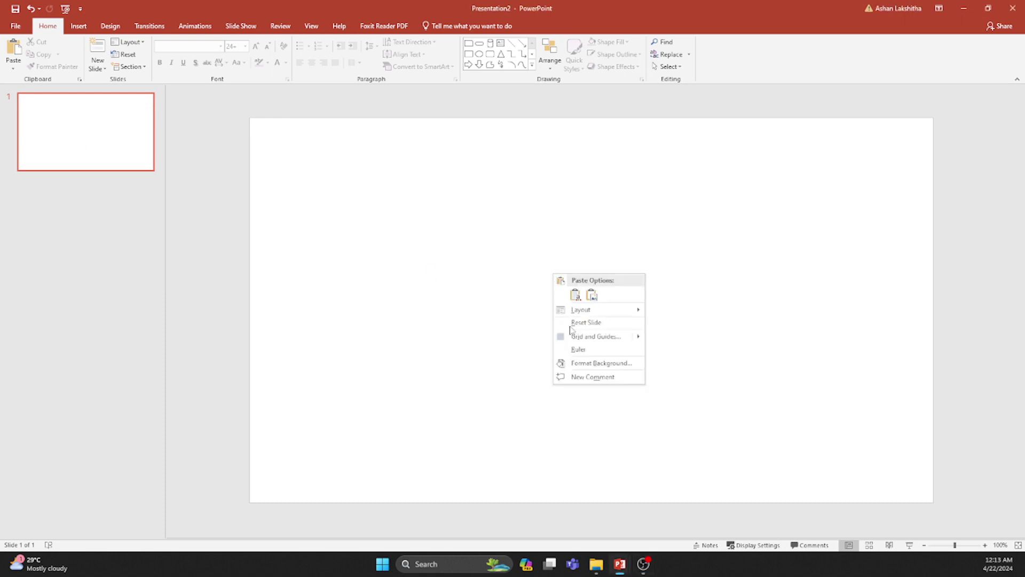
{"action": "left_click", "coordinate": [582, 363]}
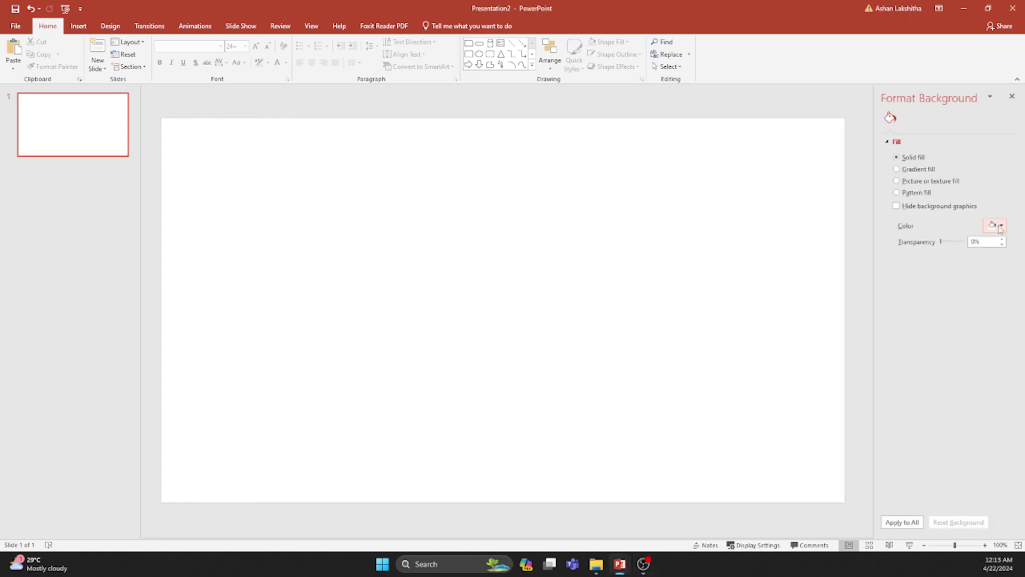
{"action": "left_click", "coordinate": [1000, 226]}
{"action": "left_click", "coordinate": [964, 320]}
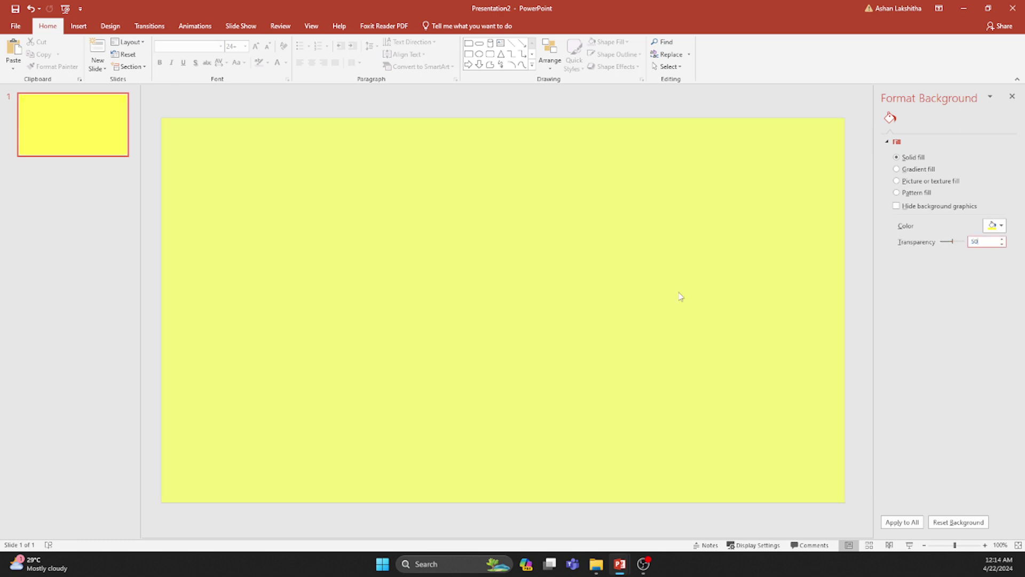
{"action": "scroll", "coordinate": [612, 312], "scroll_direction": "down", "scroll_amount": 2}
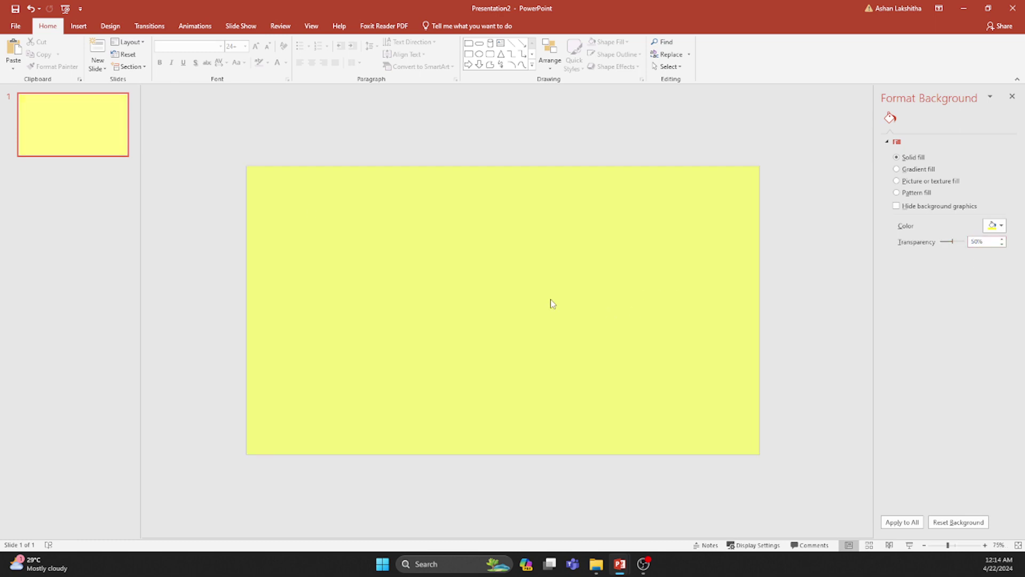
{"action": "left_click", "coordinate": [78, 26]}
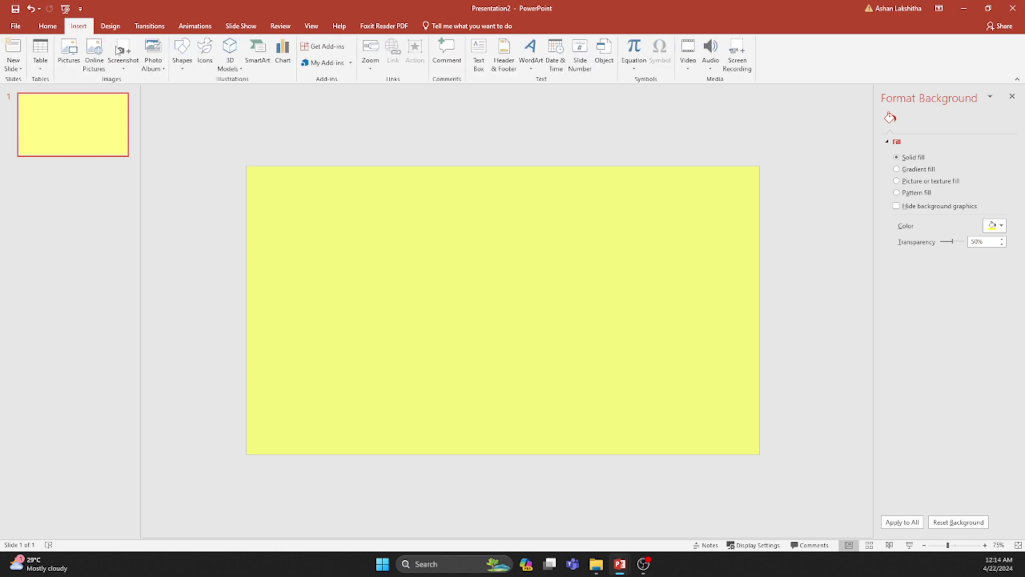
Step: Draw a tall dark-brown cylinder with no outline on the left, then duplicate it alongside
{"action": "left_click", "coordinate": [182, 53]}
{"action": "left_click", "coordinate": [188, 91]}
{"action": "left_click_drag", "start_coordinate": [293, 266], "coordinate": [321, 421]}
{"action": "left_click_drag", "start_coordinate": [307, 352], "coordinate": [299, 365]}
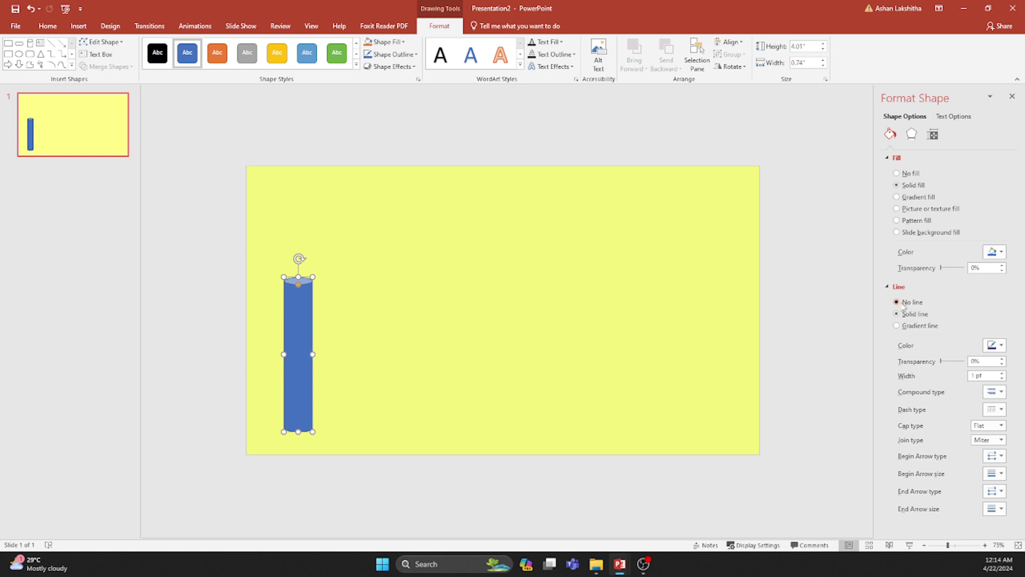
{"action": "left_click", "coordinate": [1002, 254]}
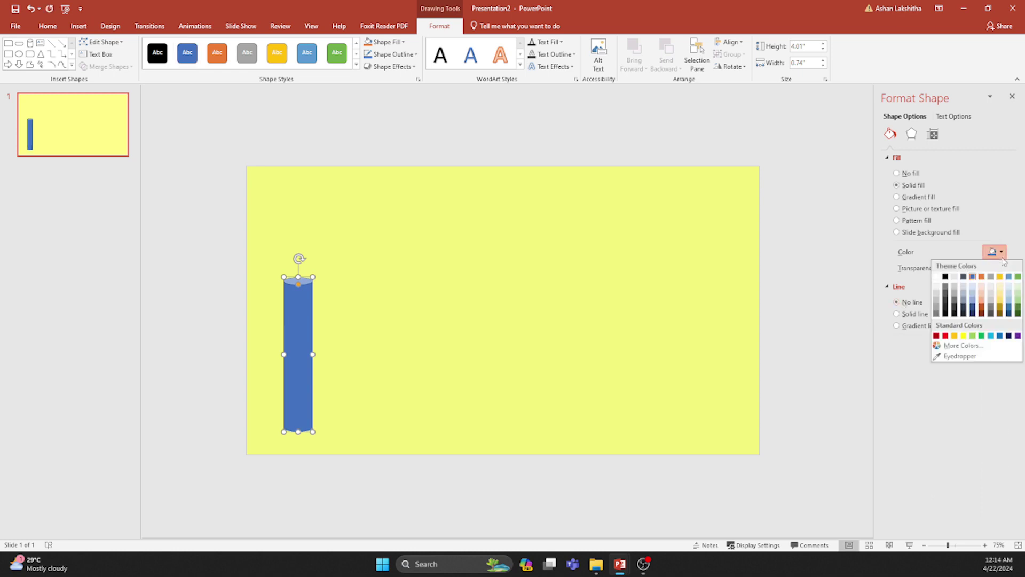
{"action": "left_click", "coordinate": [982, 314]}
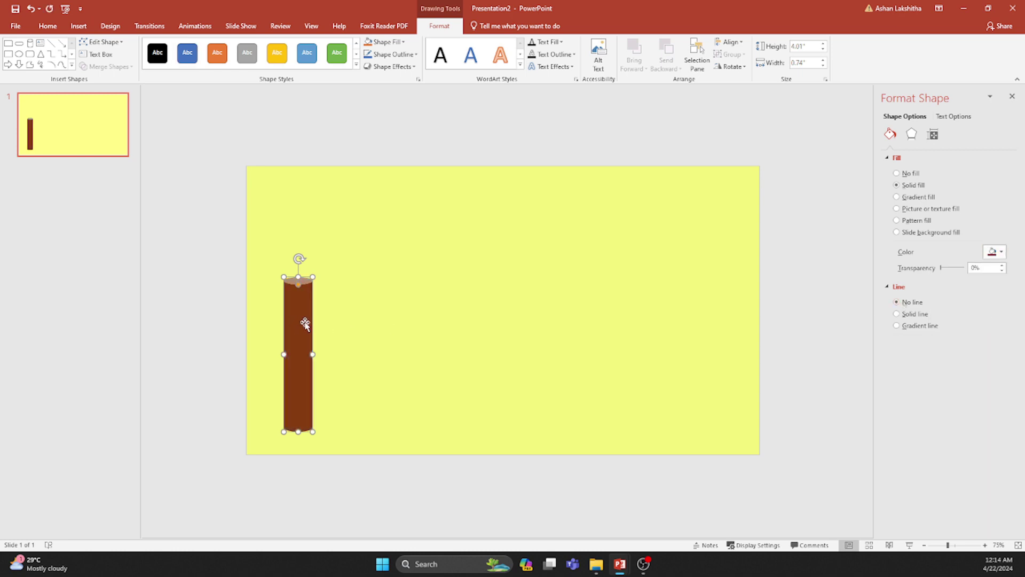
{"action": "left_click_drag", "start_coordinate": [304, 322], "coordinate": [341, 320]}
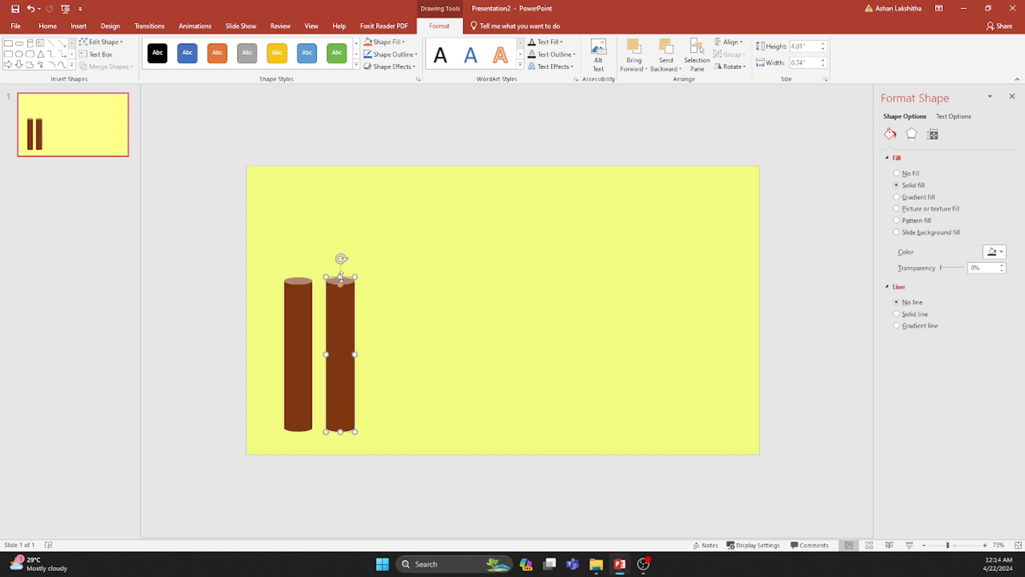
Step: Make the copied cylinder taller and fill it dark gray
{"action": "left_click_drag", "start_coordinate": [339, 277], "coordinate": [343, 257]}
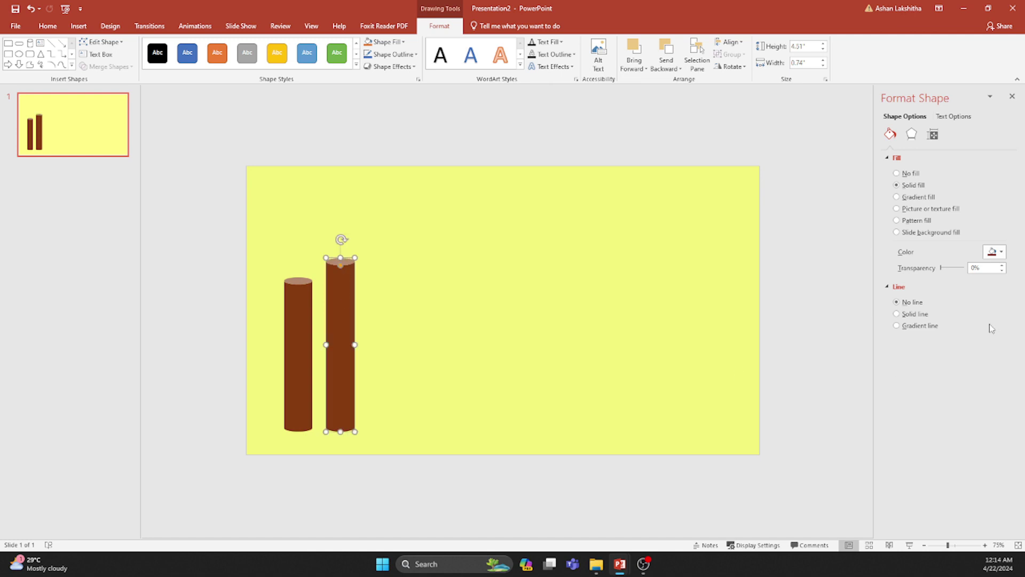
{"action": "left_click", "coordinate": [995, 252]}
{"action": "left_click", "coordinate": [990, 314]}
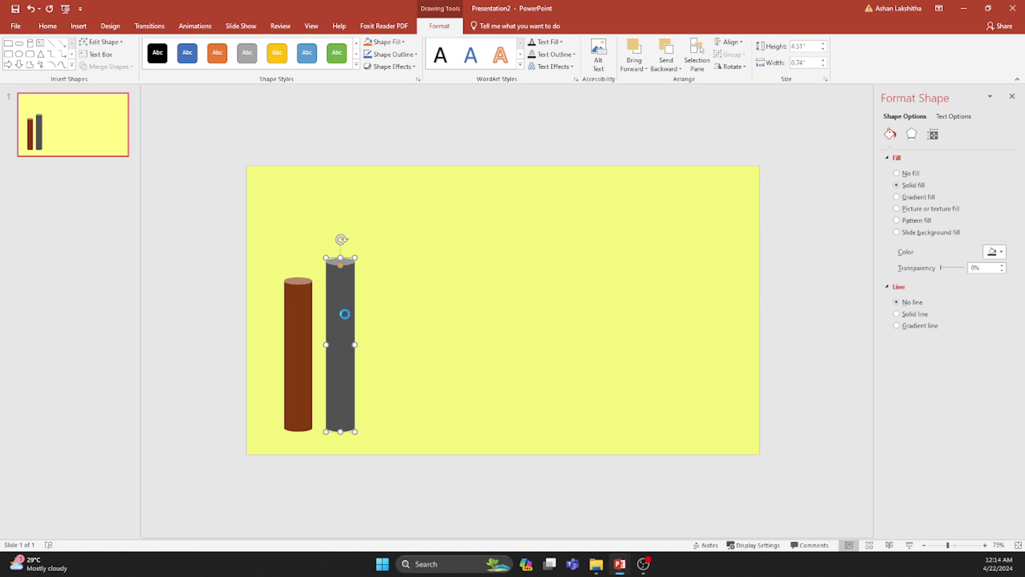
Step: Add a third cylinder to the right, stretched to 5.31 inches and filled dark gold
{"action": "left_click_drag", "start_coordinate": [344, 314], "coordinate": [384, 310]}
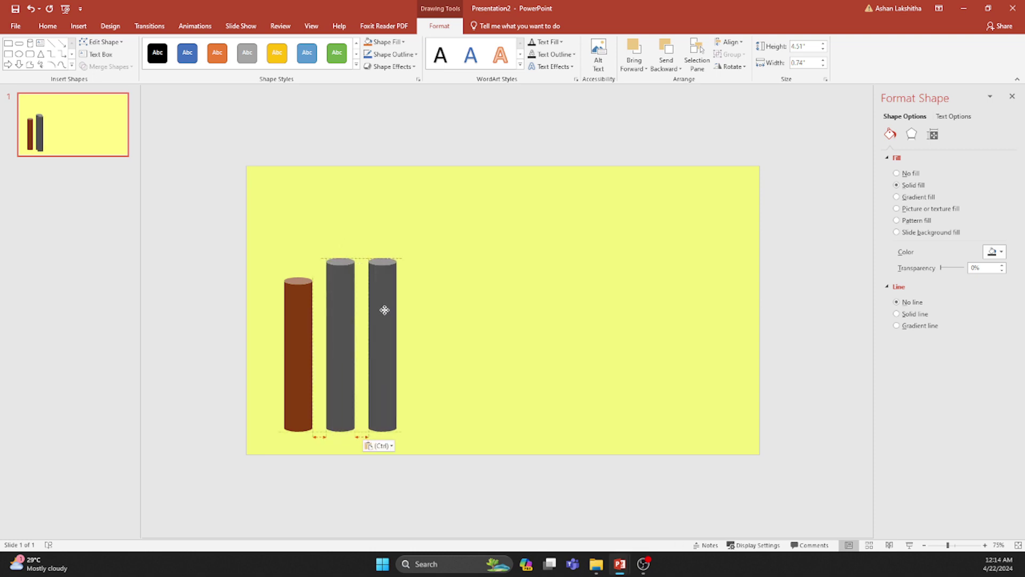
{"action": "left_click_drag", "start_coordinate": [382, 259], "coordinate": [382, 228]}
{"action": "left_click", "coordinate": [996, 252]}
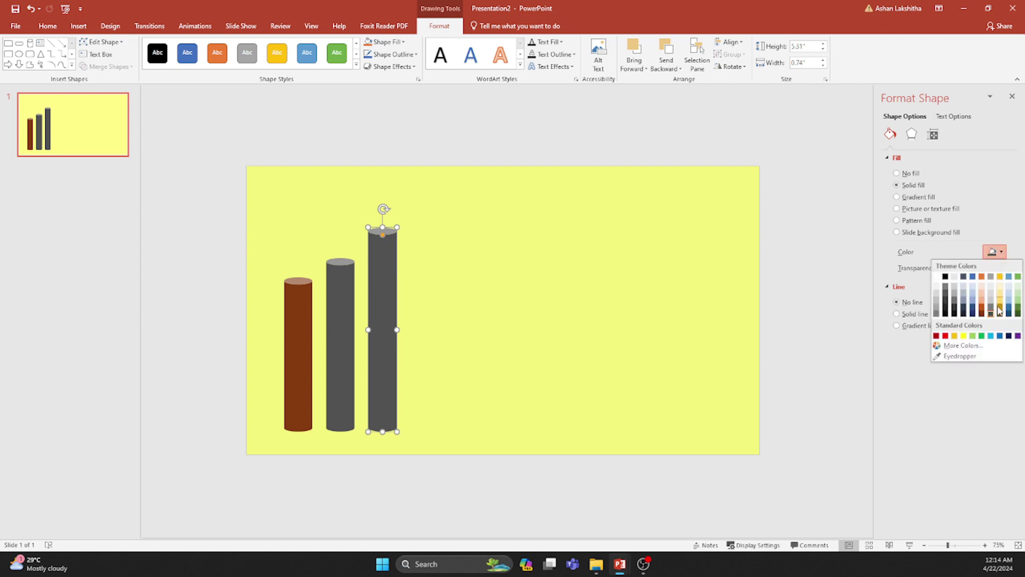
{"action": "left_click", "coordinate": [1000, 313]}
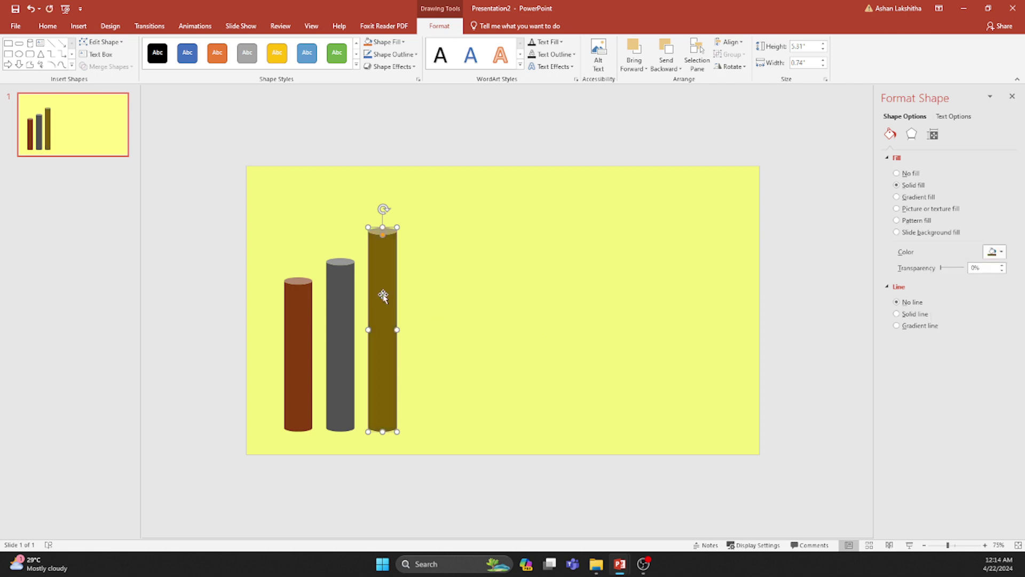
Step: Add a fourth cylinder to the right, shortened to 4.31 inches and filled dark blue
{"action": "left_click_drag", "start_coordinate": [386, 301], "coordinate": [423, 294]}
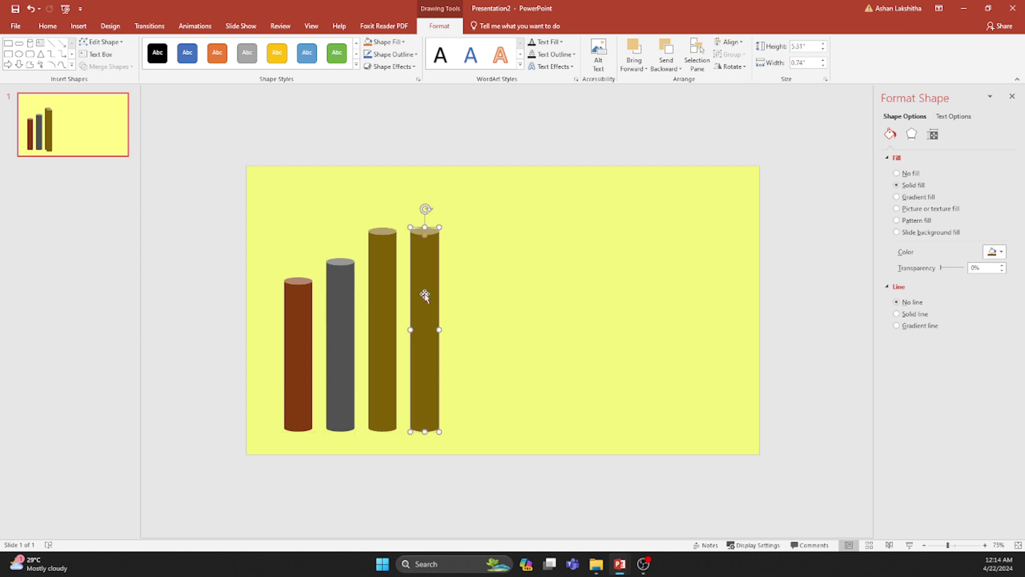
{"action": "left_click_drag", "start_coordinate": [424, 227], "coordinate": [426, 266]}
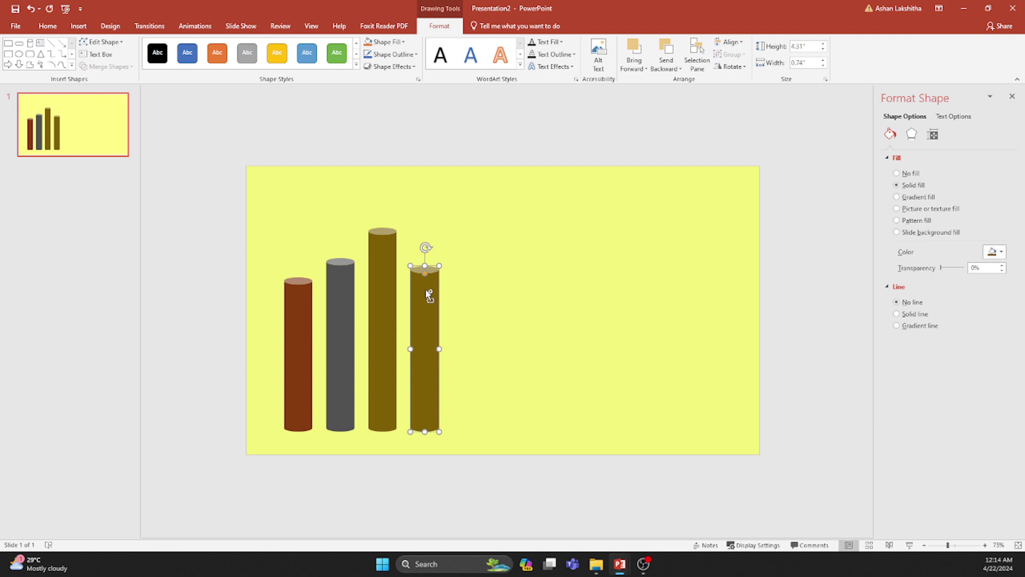
{"action": "left_click", "coordinate": [1002, 253]}
{"action": "left_click", "coordinate": [1009, 314]}
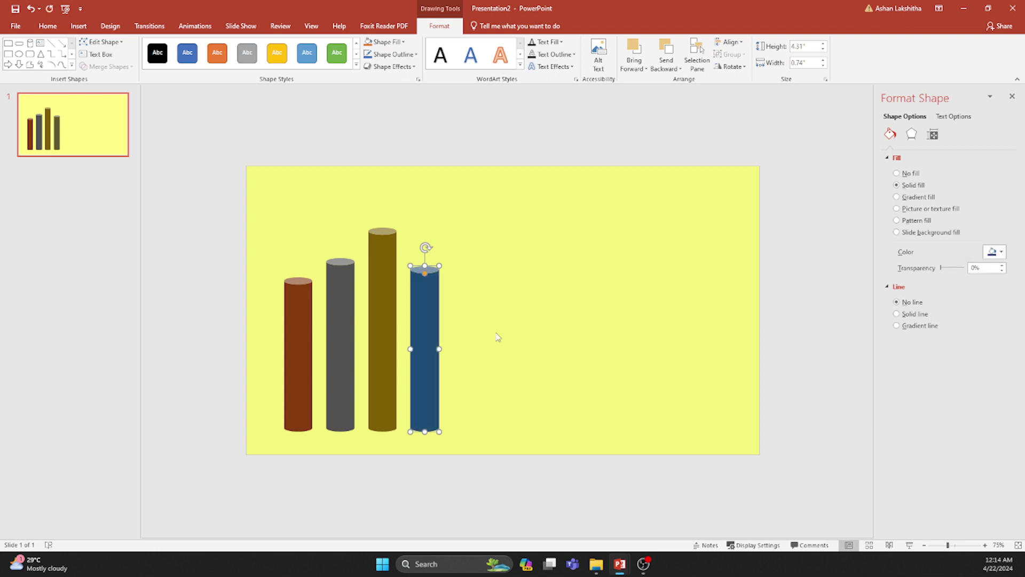
Step: Add a fifth cylinder shortened to 3.15 inches and filled dark green
{"action": "left_click_drag", "start_coordinate": [435, 325], "coordinate": [467, 316]}
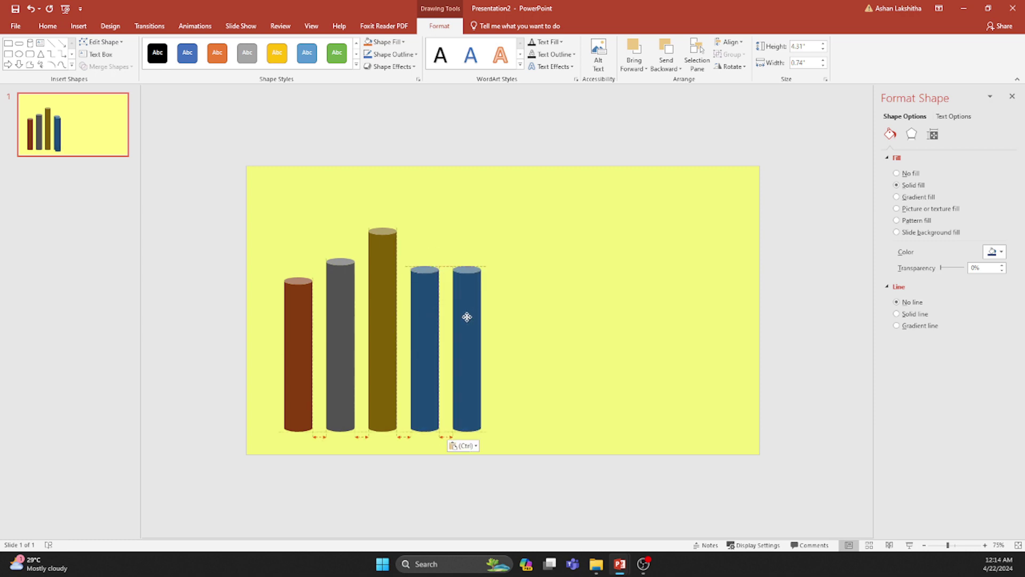
{"action": "left_click_drag", "start_coordinate": [467, 267], "coordinate": [466, 310]}
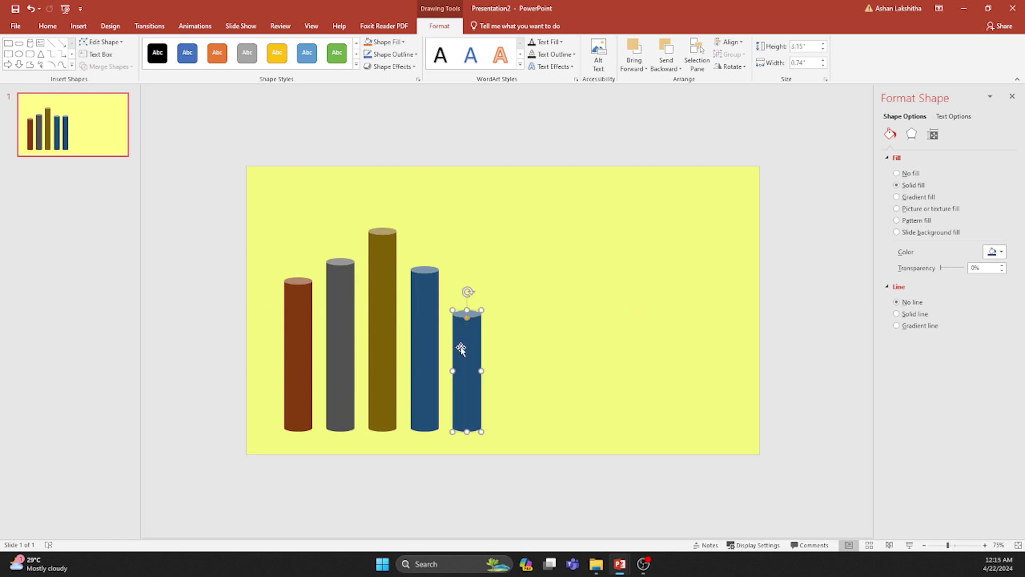
{"action": "left_click", "coordinate": [1001, 251]}
{"action": "left_click", "coordinate": [1018, 315]}
Step: Shift the green, blue and gray cylinders so all five bars are evenly spaced
{"action": "left_click", "coordinate": [643, 331]}
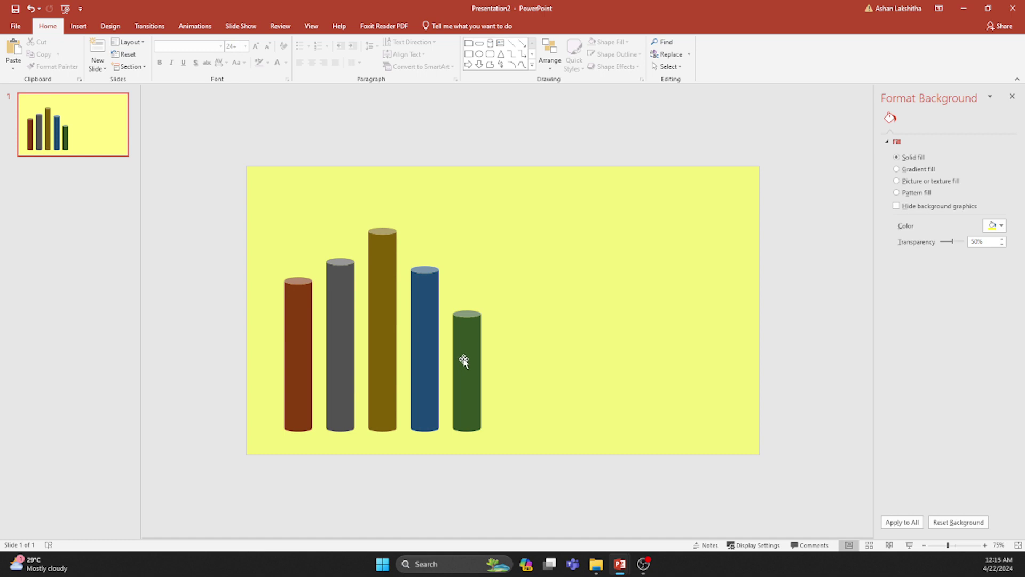
{"action": "left_click_drag", "start_coordinate": [464, 361], "coordinate": [498, 358]}
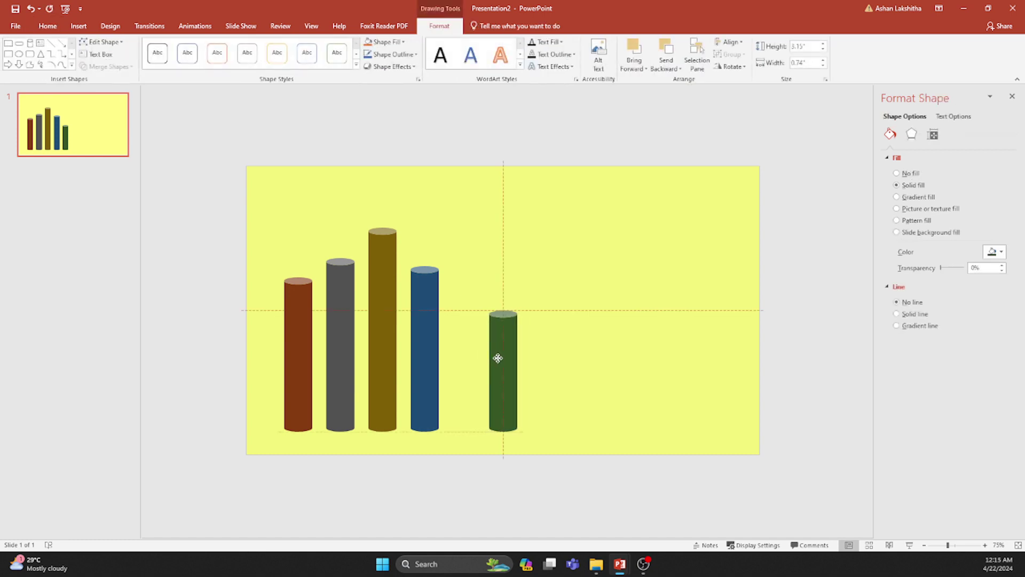
{"action": "mouse_move", "coordinate": [419, 340]}
{"action": "left_mouse_down"}
{"action": "mouse_move", "coordinate": [451, 342]}
{"action": "mouse_move", "coordinate": [394, 334]}
{"action": "mouse_move", "coordinate": [406, 336]}
{"action": "left_mouse_up"}
{"action": "left_click_drag", "start_coordinate": [343, 334], "coordinate": [352, 334]}
Step: Draw a horizontal rounded-rectangle pill above the bars
{"action": "left_click", "coordinate": [587, 375]}
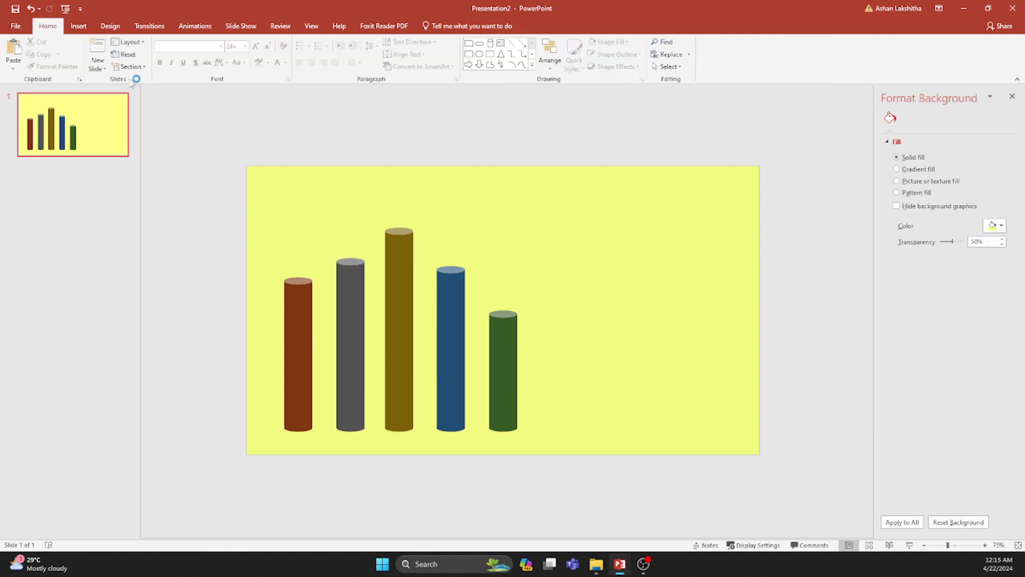
{"action": "left_click", "coordinate": [78, 26]}
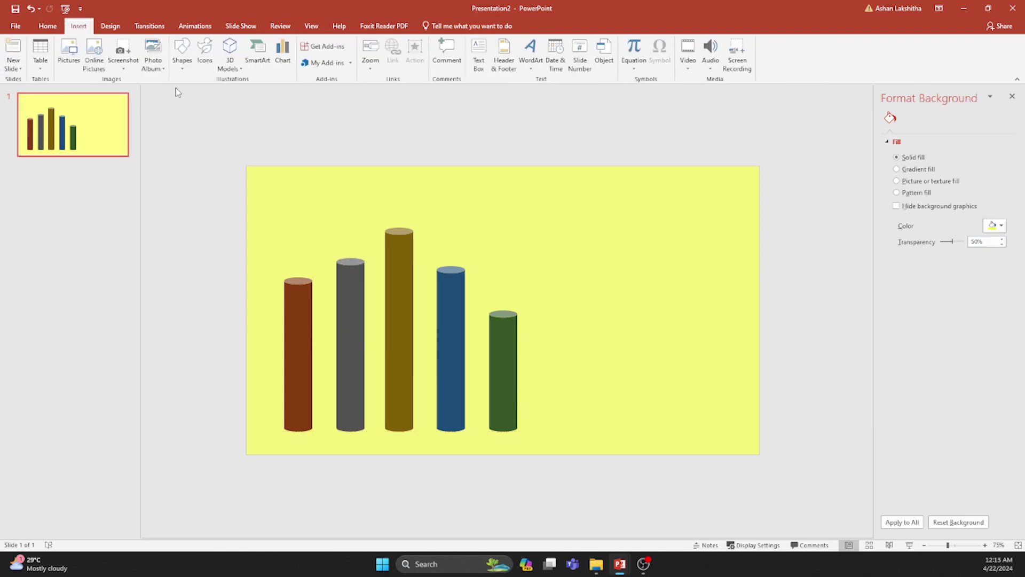
{"action": "left_click", "coordinate": [183, 53]}
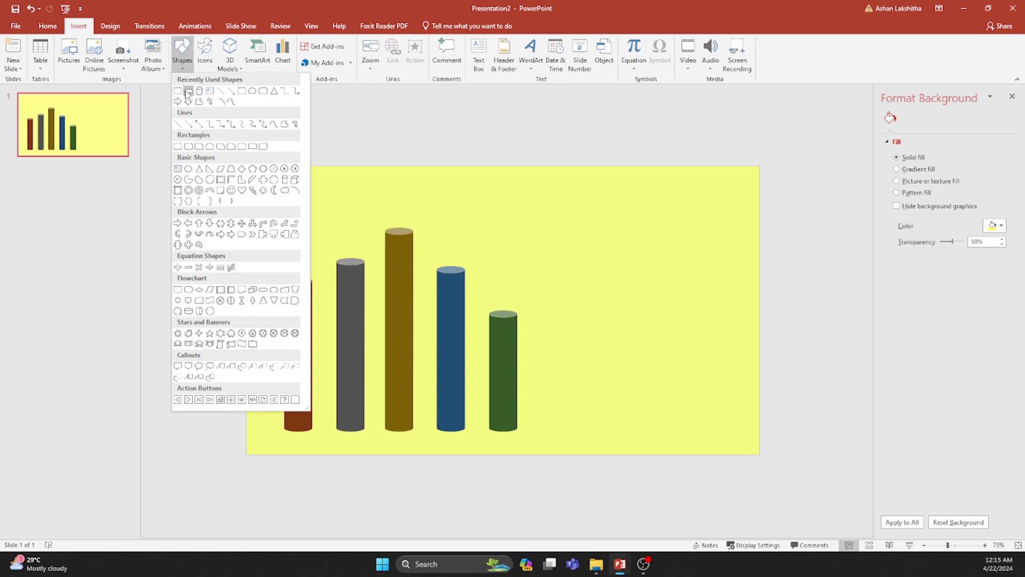
{"action": "left_click", "coordinate": [188, 92]}
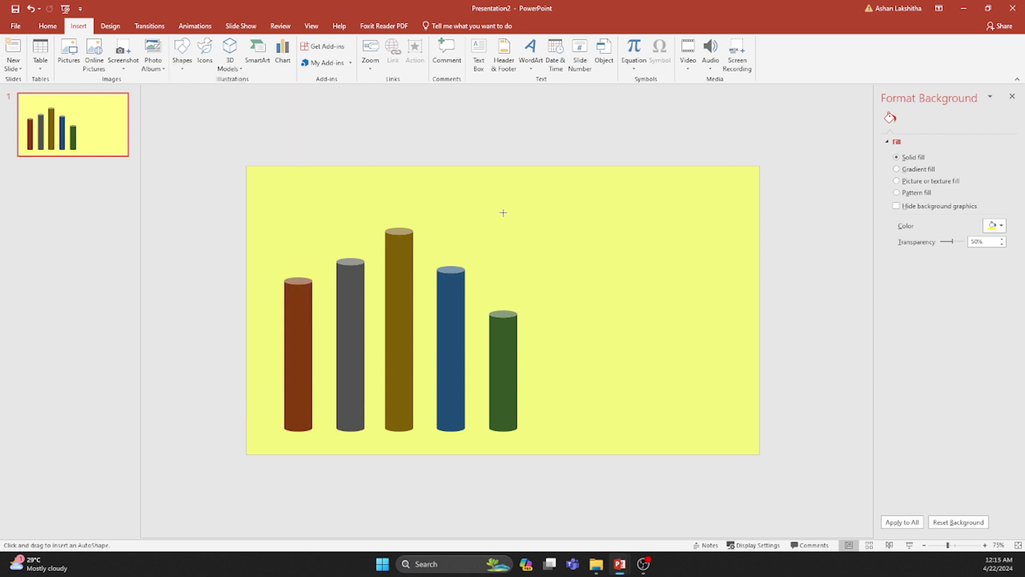
{"action": "left_click_drag", "start_coordinate": [504, 213], "coordinate": [617, 239]}
Step: Draw a tall narrow rounded bar vertically across the middle of the pill
{"action": "left_click", "coordinate": [79, 25]}
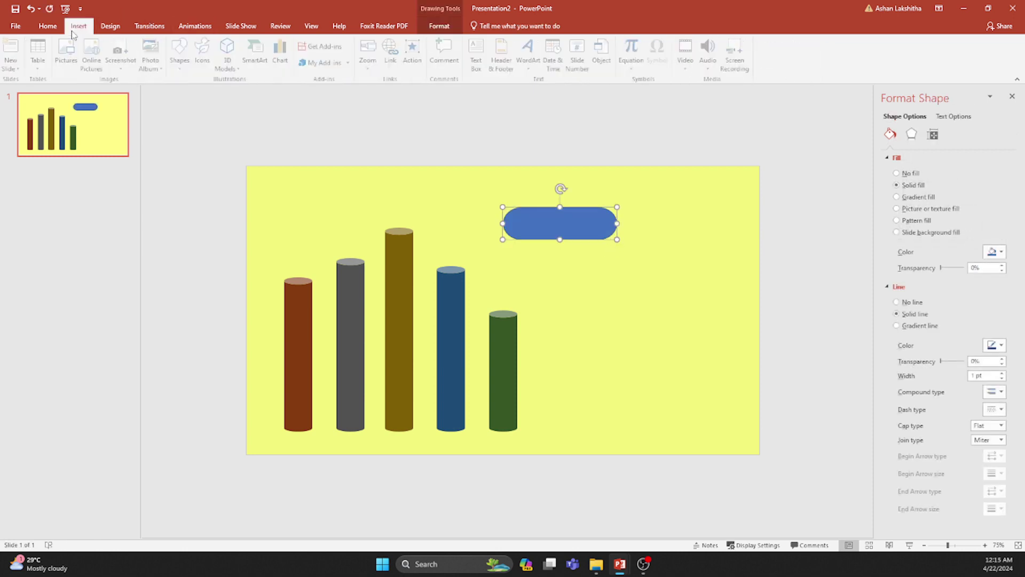
{"action": "left_click", "coordinate": [181, 53]}
{"action": "left_click", "coordinate": [239, 92]}
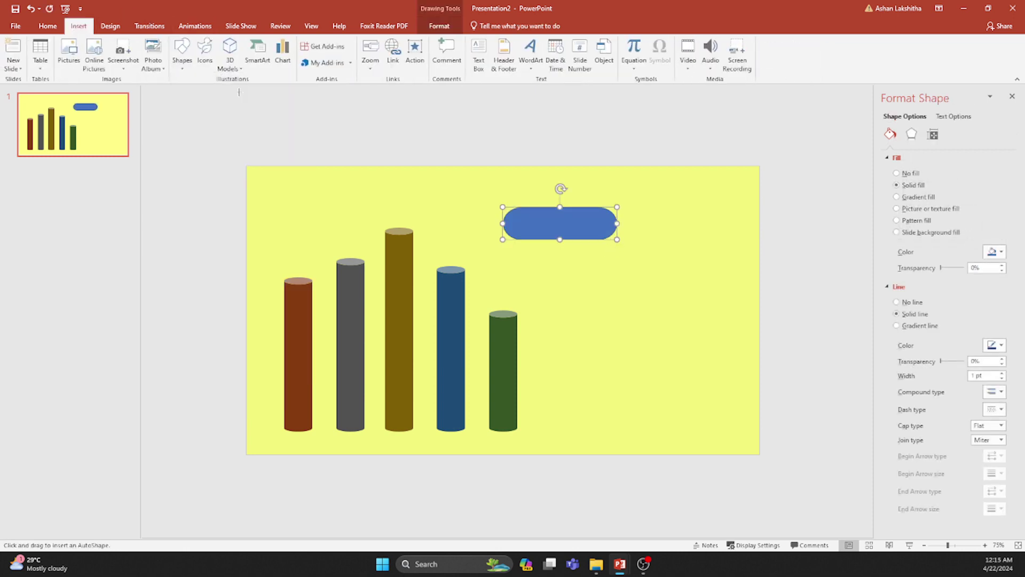
{"action": "left_click_drag", "start_coordinate": [594, 282], "coordinate": [565, 234]}
Step: Fragment the pill and bar, then delete the bar pieces and the centre fragment
{"action": "left_click", "coordinate": [597, 235], "text": "shift"}
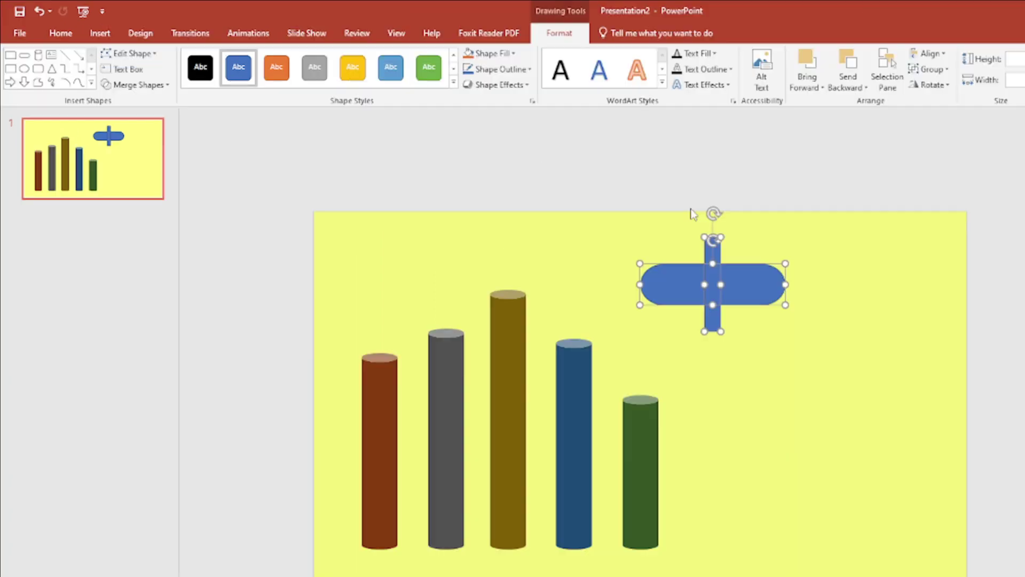
{"action": "left_click", "coordinate": [158, 87]}
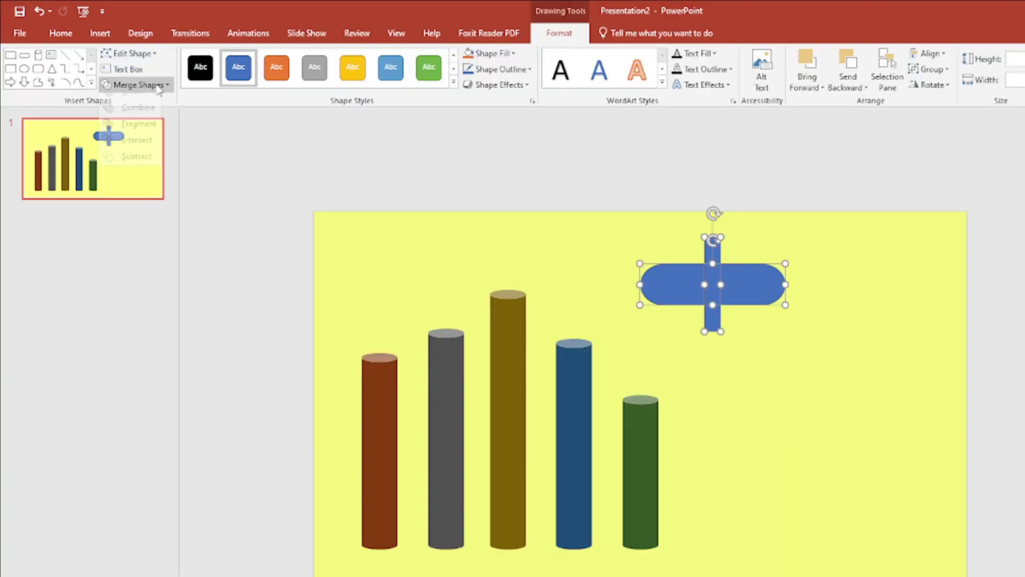
{"action": "left_click", "coordinate": [140, 135]}
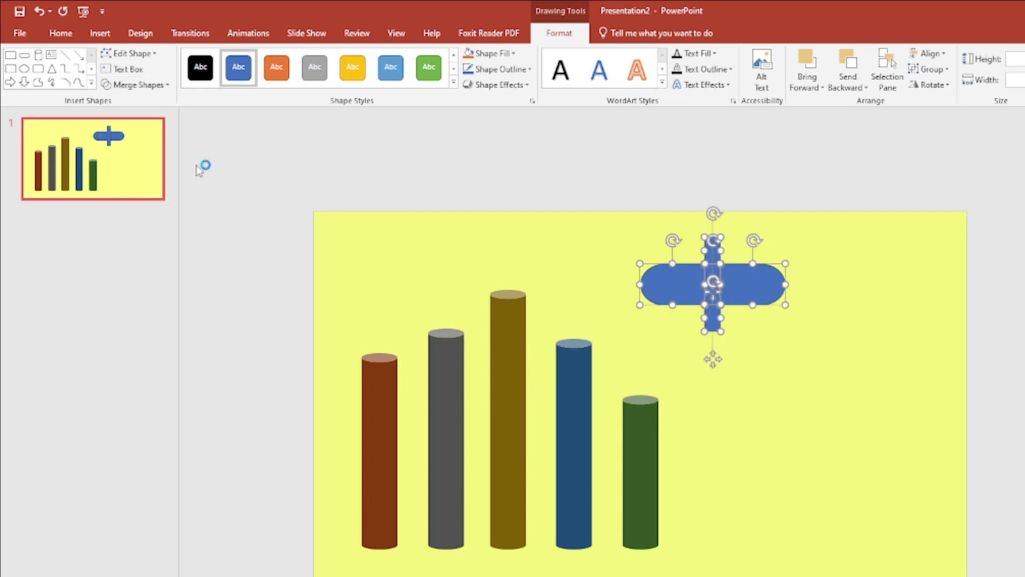
{"action": "left_click", "coordinate": [734, 388]}
{"action": "left_click", "coordinate": [713, 320]}
{"action": "key", "text": "Delete"}
{"action": "left_click", "coordinate": [560, 212]}
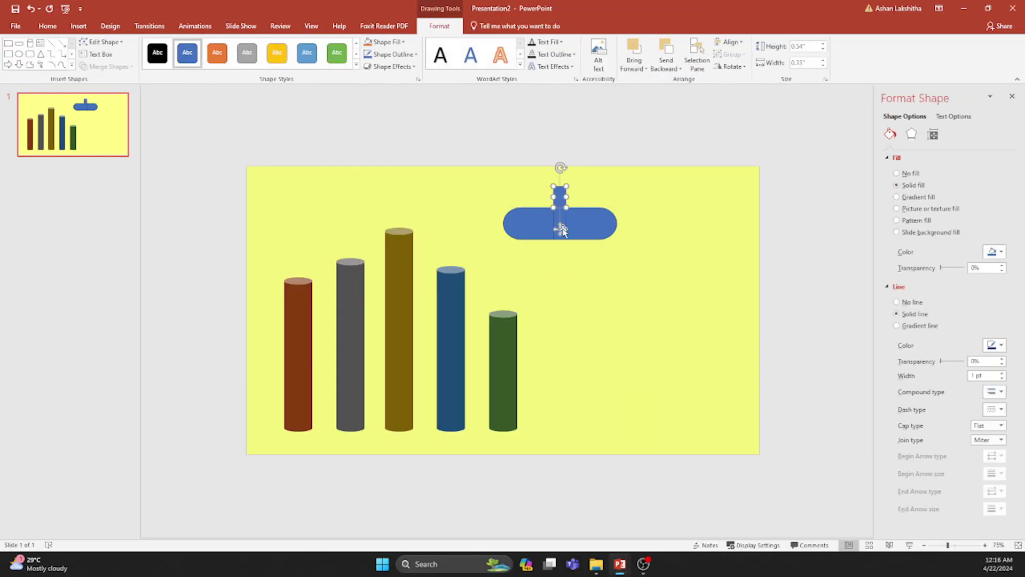
{"action": "key", "text": "Delete"}
{"action": "left_click", "coordinate": [560, 223]}
{"action": "key", "text": "Delete"}
Step: Join the two halves, remove their outline, group them and move the capsule above the brown cylinder
{"action": "left_click_drag", "start_coordinate": [579, 230], "coordinate": [572, 232]}
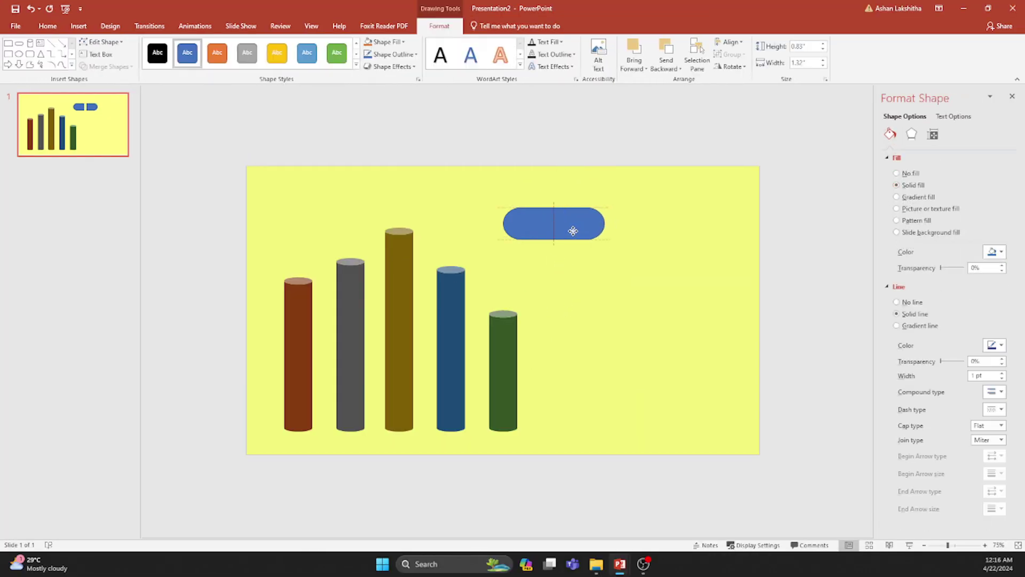
{"action": "left_click", "coordinate": [531, 231], "text": "shift"}
{"action": "left_click", "coordinate": [896, 301]}
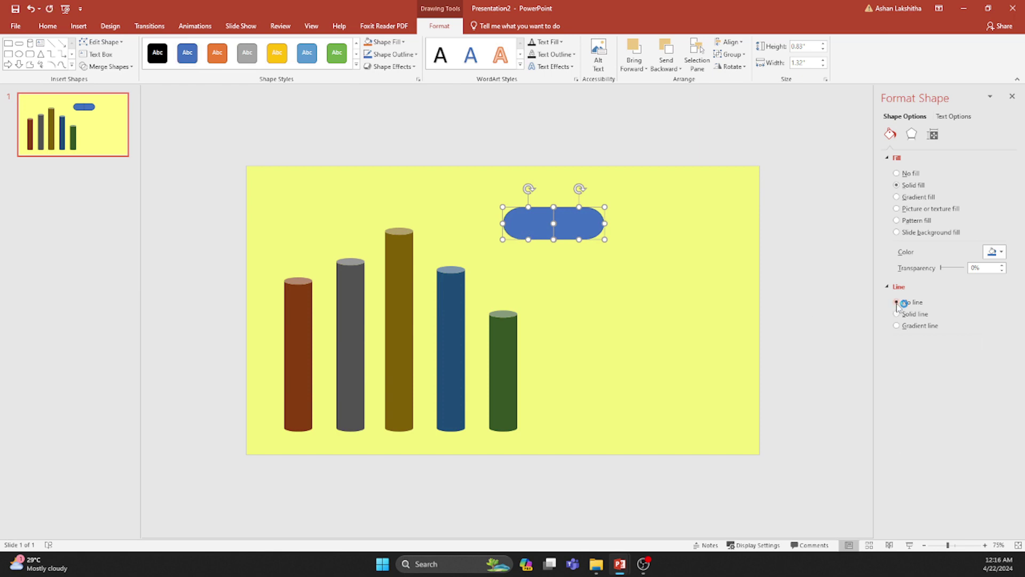
{"action": "right_click", "coordinate": [585, 219]}
{"action": "mouse_move", "coordinate": [614, 281]}
{"action": "left_click", "coordinate": [685, 282]}
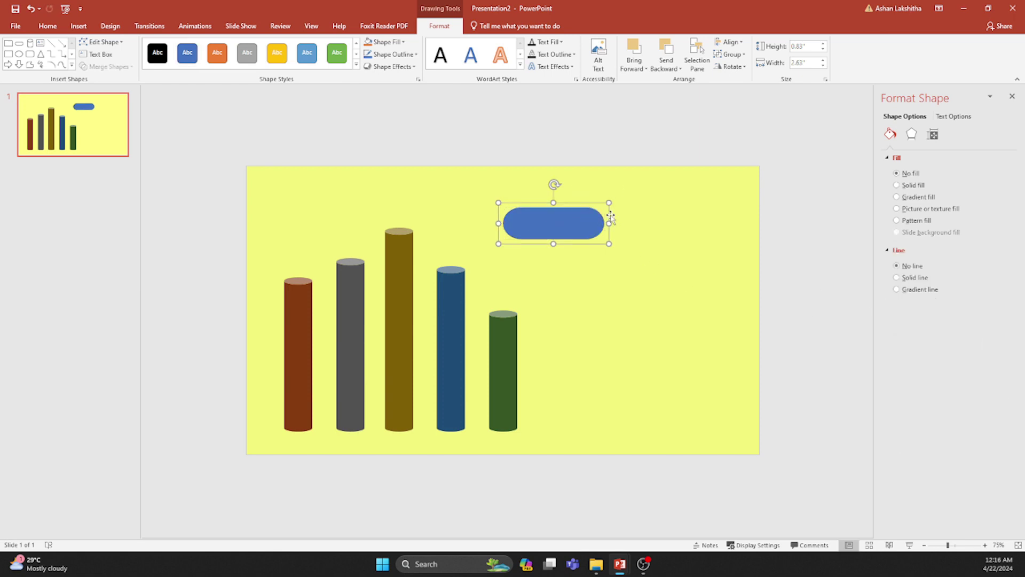
{"action": "left_click_drag", "start_coordinate": [601, 216], "coordinate": [297, 265]}
{"action": "left_click", "coordinate": [579, 225]}
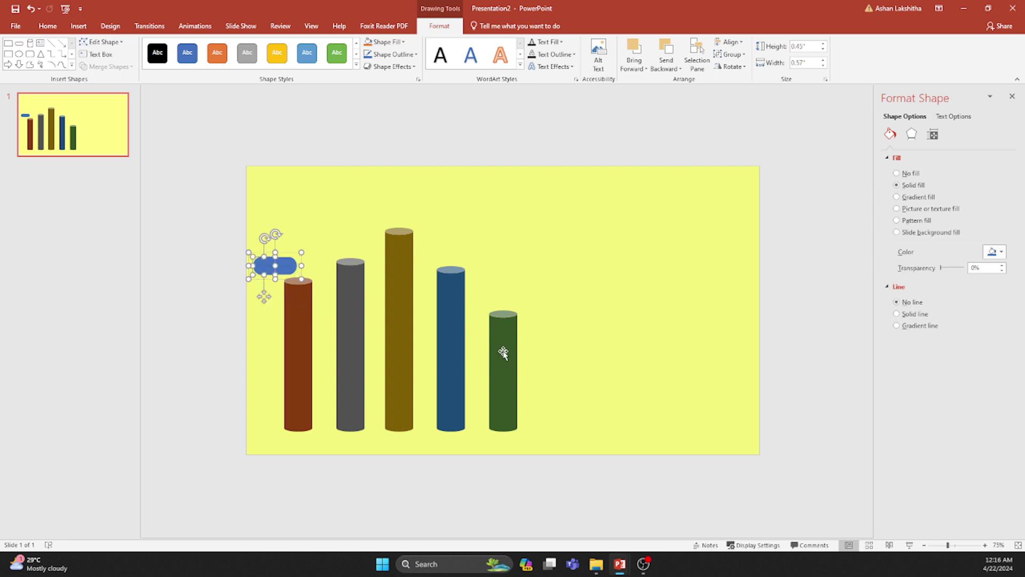
Step: Re-space the green, blue, gold and grey cylinders and nudge the capsule above the brown bar
{"action": "left_click_drag", "start_coordinate": [503, 352], "coordinate": [523, 351]}
{"action": "left_click_drag", "start_coordinate": [446, 338], "coordinate": [461, 340]}
{"action": "left_click_drag", "start_coordinate": [404, 328], "coordinate": [415, 327]}
{"action": "left_click_drag", "start_coordinate": [339, 321], "coordinate": [302, 321]}
{"action": "left_click_drag", "start_coordinate": [273, 266], "coordinate": [295, 266]}
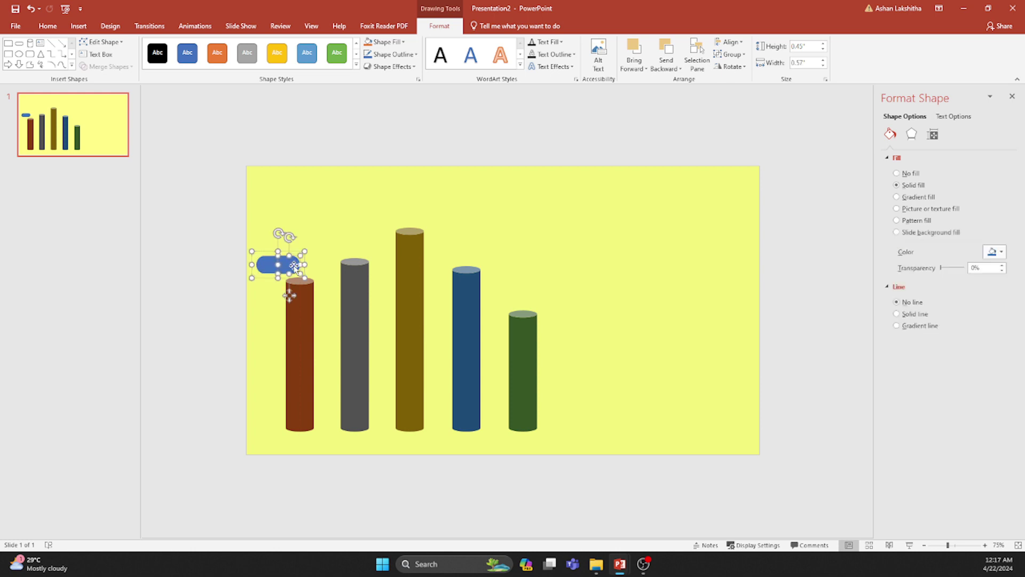
Step: Fill the capsule's right half dark brown and its left half light grey
{"action": "left_click", "coordinate": [995, 252]}
{"action": "left_click", "coordinate": [982, 314]}
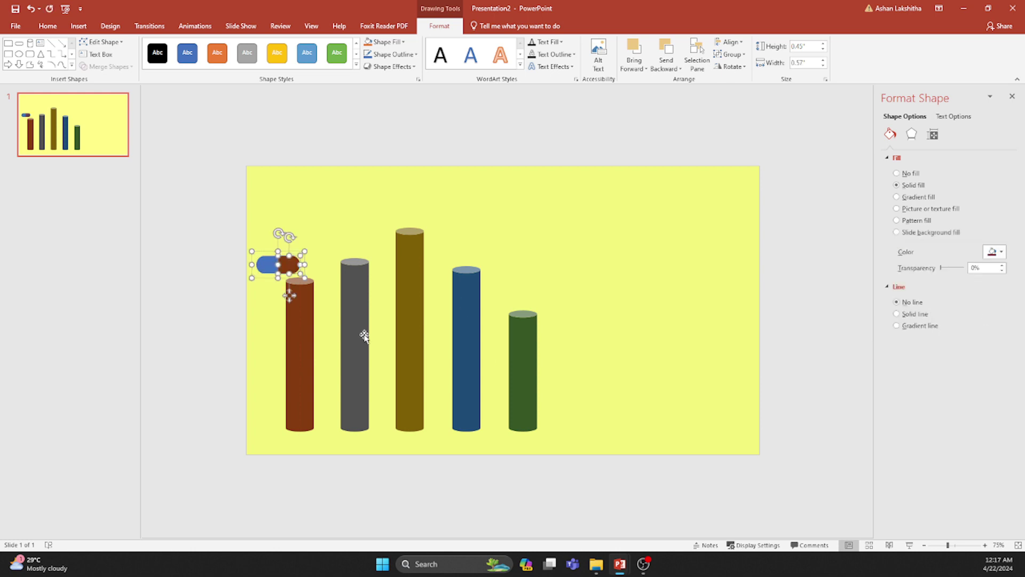
{"action": "left_click", "coordinate": [269, 265]}
{"action": "left_click", "coordinate": [995, 252]}
{"action": "key", "text": "Escape"}
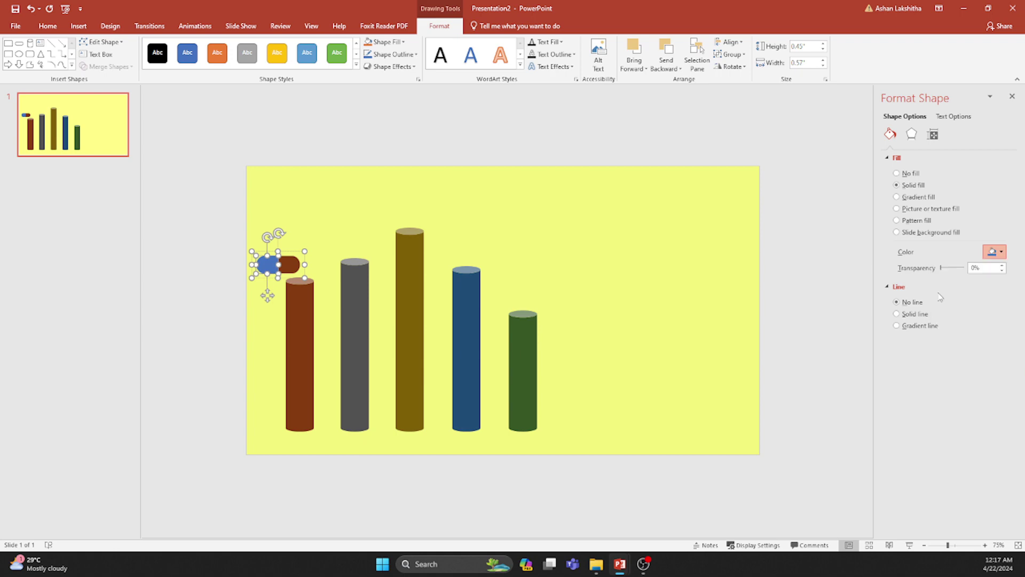
{"action": "left_click", "coordinate": [647, 321]}
Step: Add a text box above the chart containing '23%'
{"action": "left_click", "coordinate": [277, 265]}
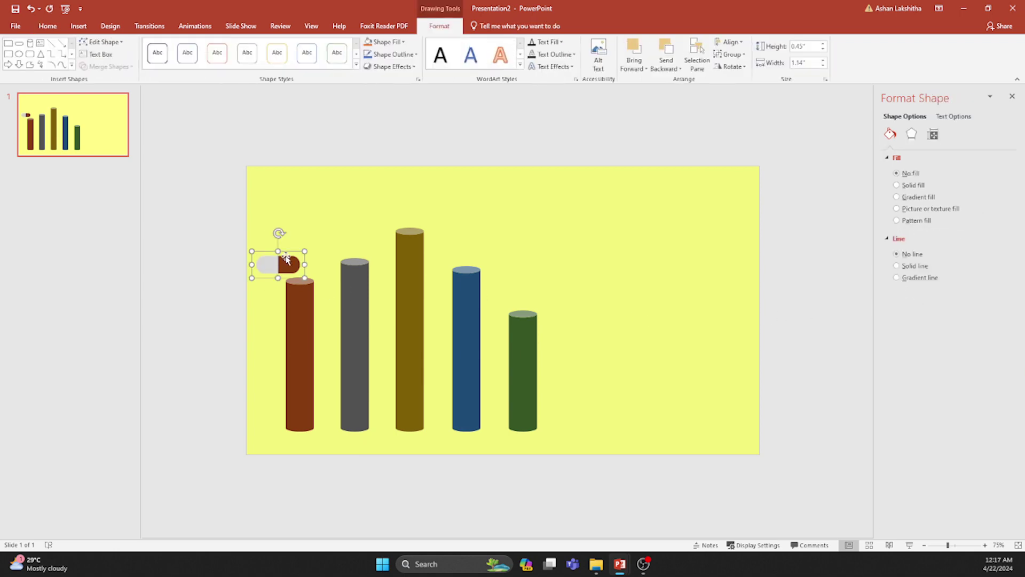
{"action": "left_click", "coordinate": [79, 26]}
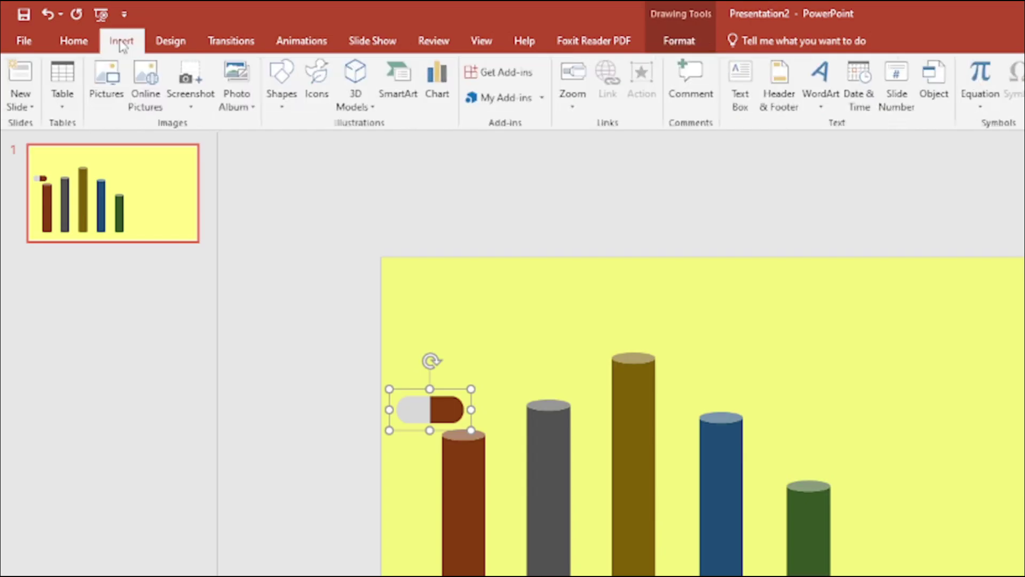
{"action": "left_click", "coordinate": [749, 95]}
{"action": "left_click", "coordinate": [688, 286]}
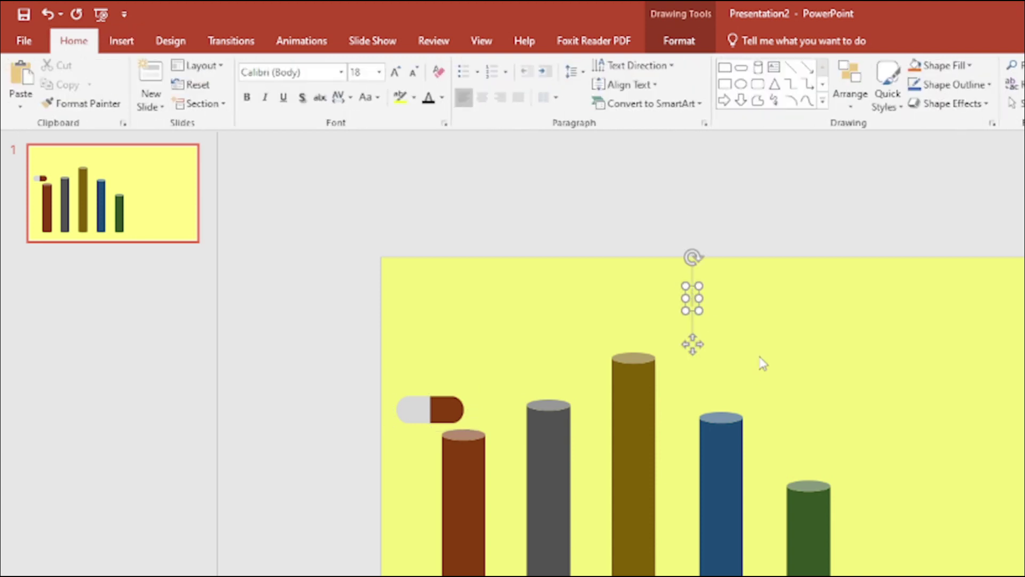
{"action": "type", "text": "1"}
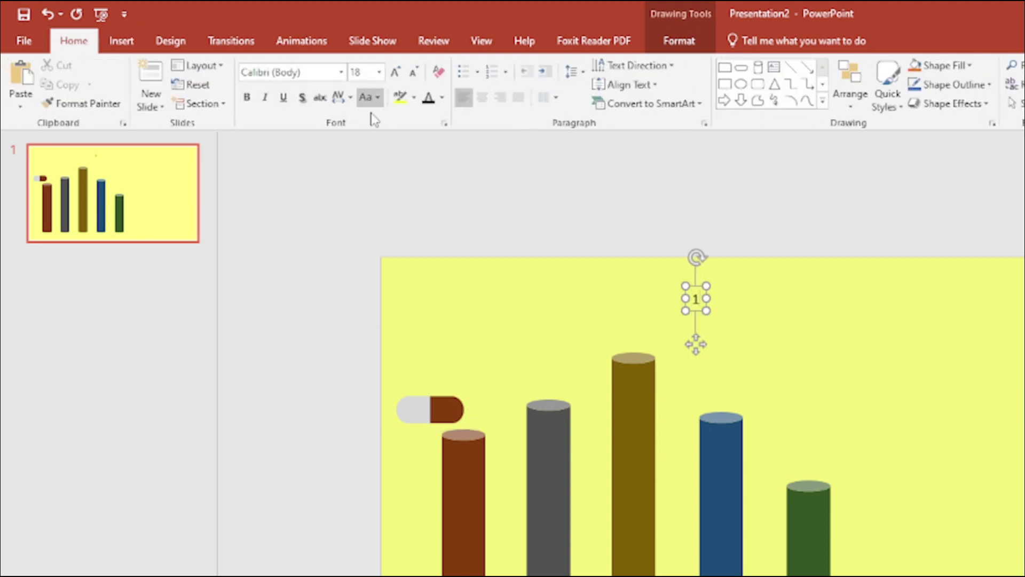
{"action": "key", "text": "BackSpace"}
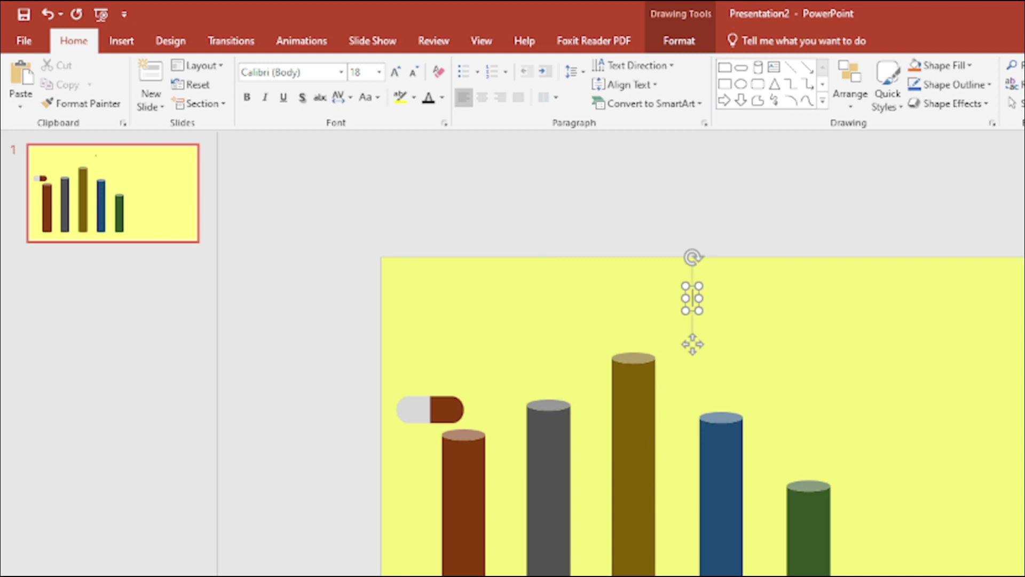
{"action": "type", "text": "23%"}
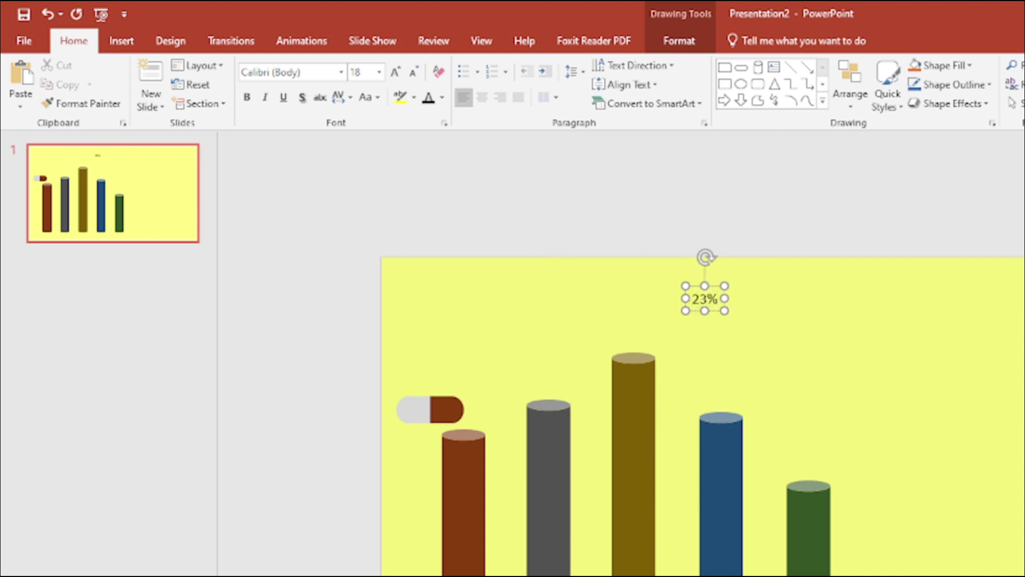
Step: Format '23%' as white bold Agency FB and place it on the capsule's brown half
{"action": "key", "text": "ctrl+a"}
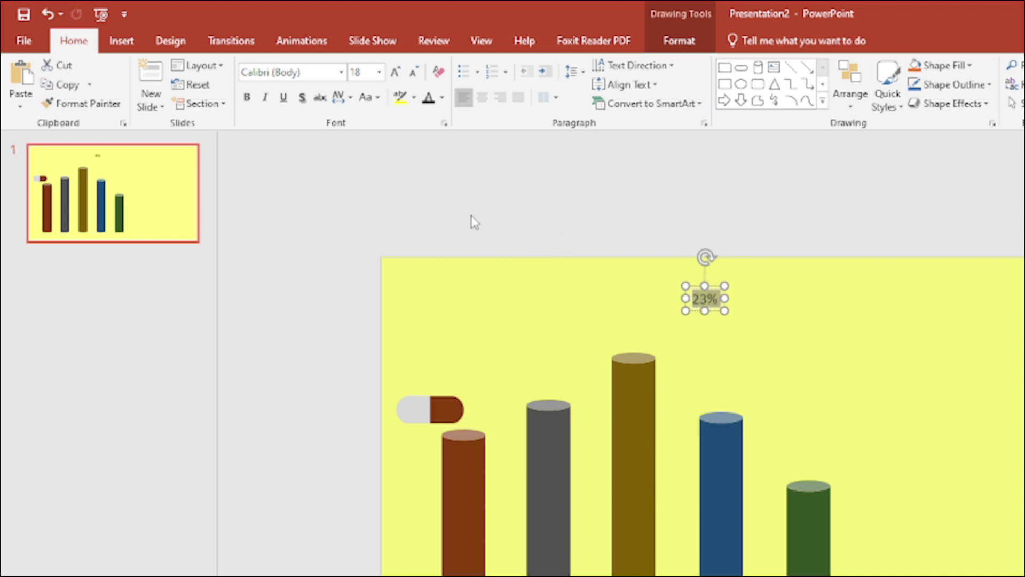
{"action": "left_click", "coordinate": [441, 98]}
{"action": "left_click", "coordinate": [427, 134]}
{"action": "left_click", "coordinate": [340, 72]}
{"action": "left_click", "coordinate": [288, 170]}
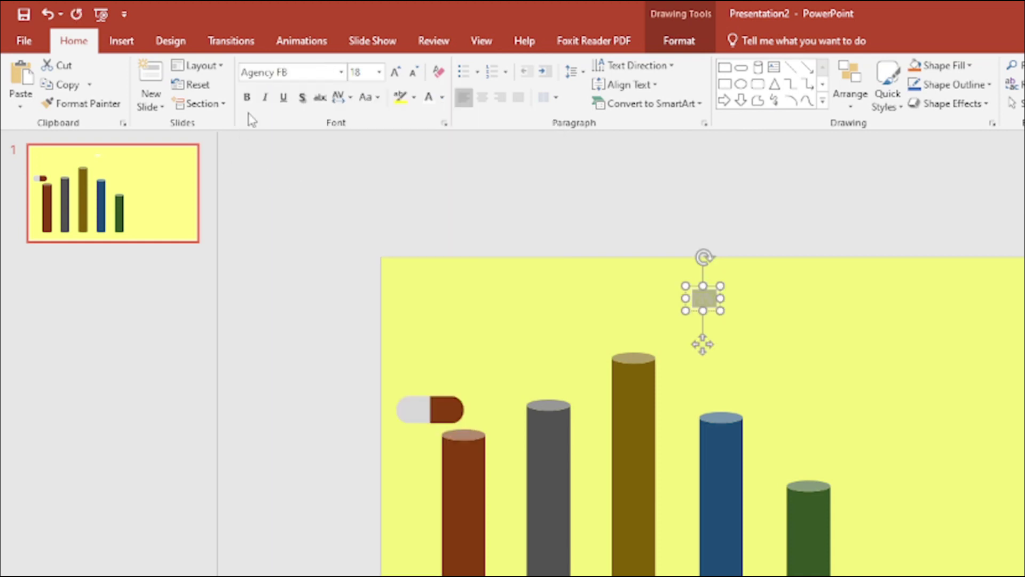
{"action": "left_click", "coordinate": [247, 97]}
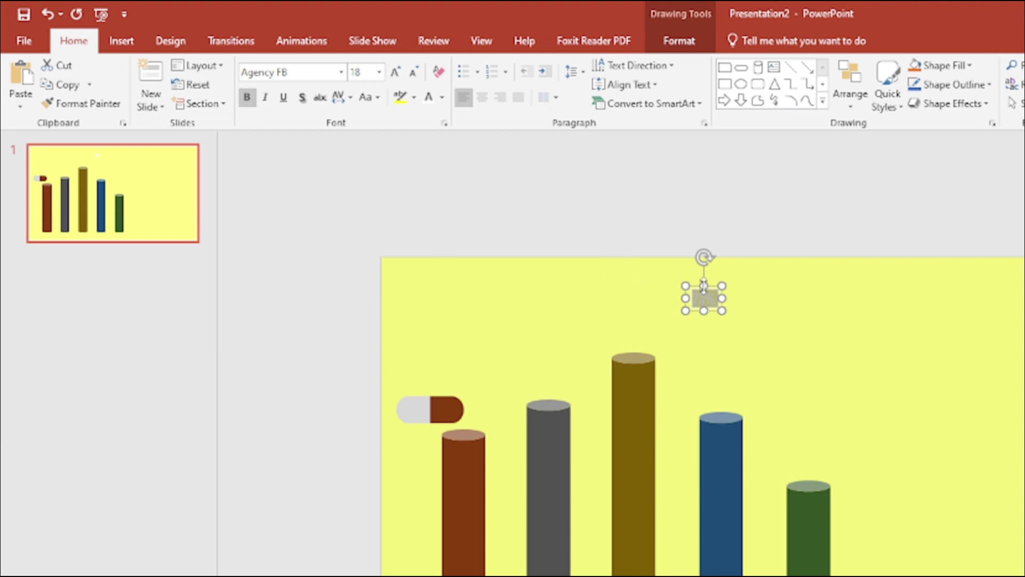
{"action": "left_click_drag", "start_coordinate": [704, 298], "coordinate": [485, 368]}
{"action": "left_click_drag", "start_coordinate": [313, 236], "coordinate": [295, 257]}
{"action": "left_click", "coordinate": [311, 233]}
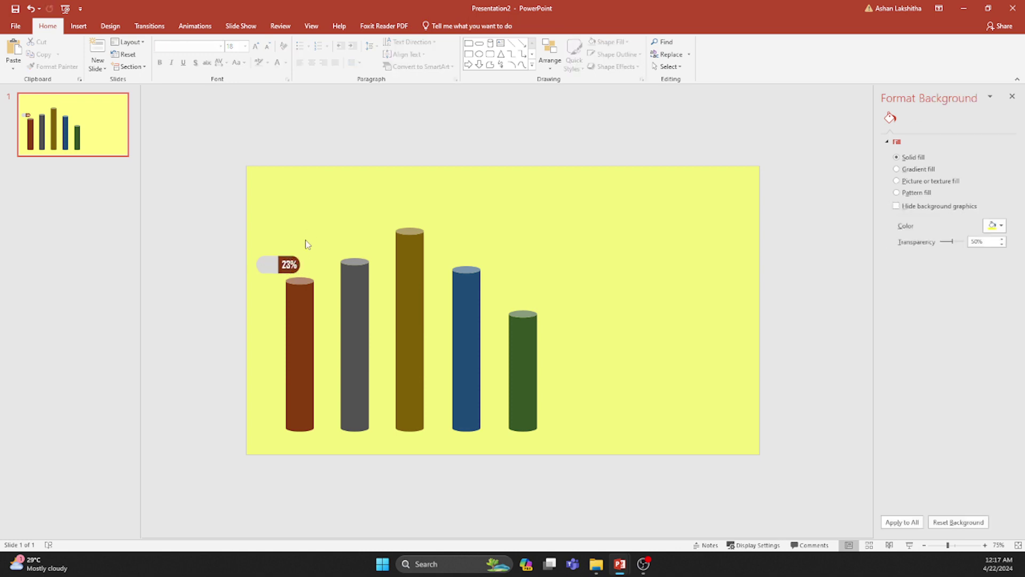
Step: Stretch the capsule's grey left half slightly further to the left
{"action": "left_click", "coordinate": [268, 263]}
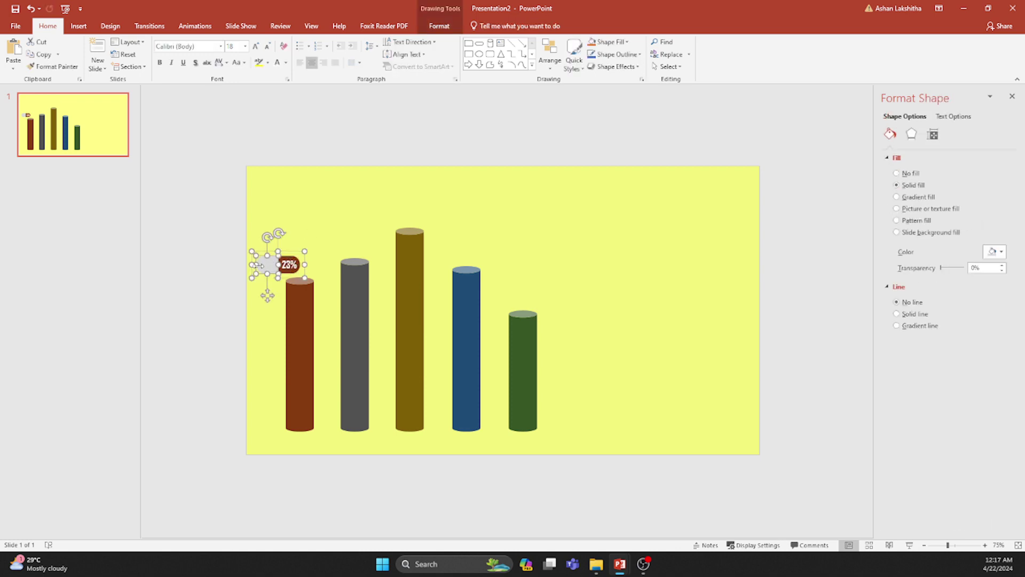
{"action": "left_click_drag", "start_coordinate": [254, 264], "coordinate": [252, 264]}
{"action": "left_click", "coordinate": [277, 215]}
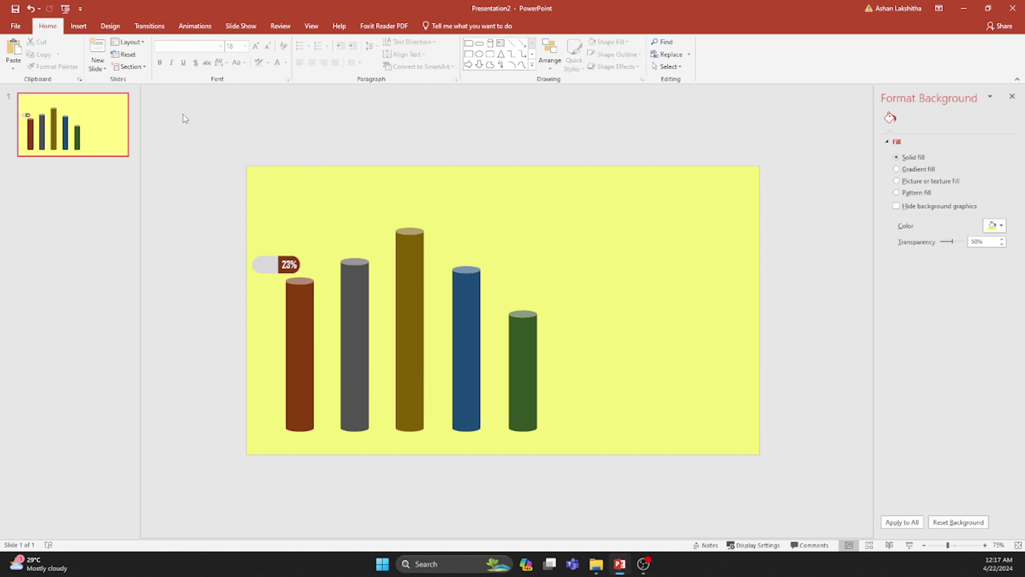
Step: Add a new text box on the slide reading 'Label 1'
{"action": "left_click", "coordinate": [80, 25]}
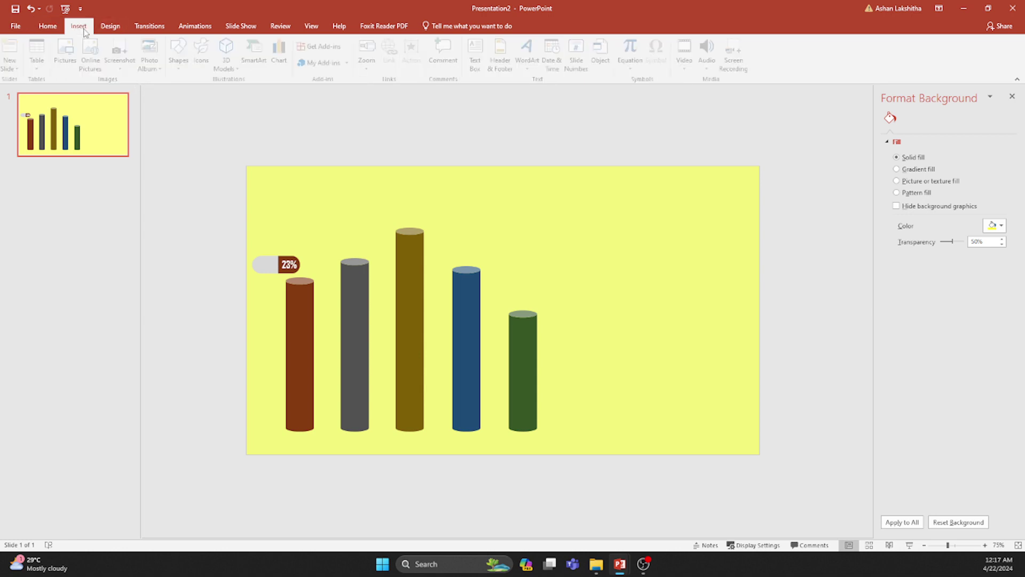
{"action": "left_click", "coordinate": [479, 60]}
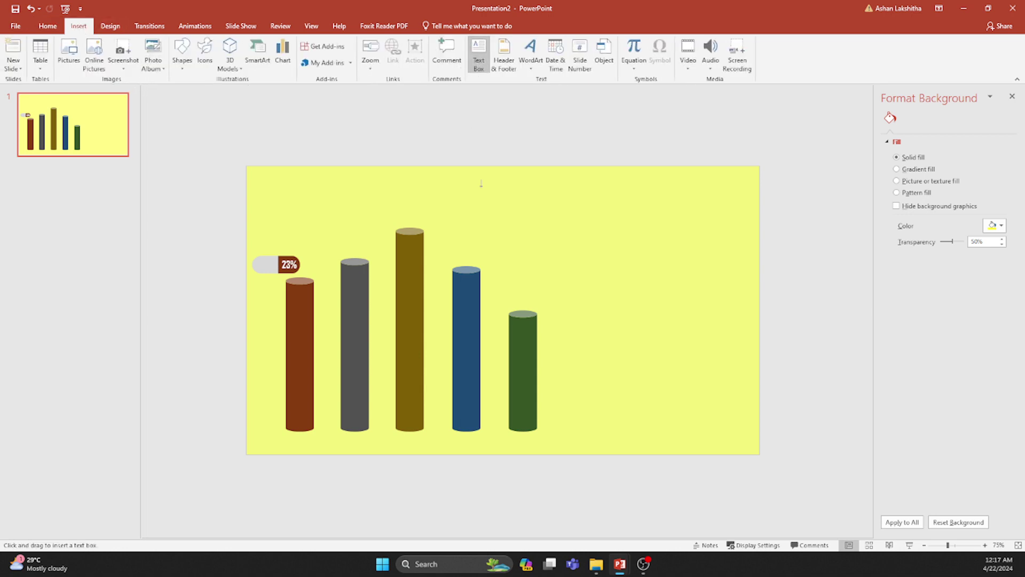
{"action": "left_click", "coordinate": [479, 185]}
{"action": "type", "text": "Label"}
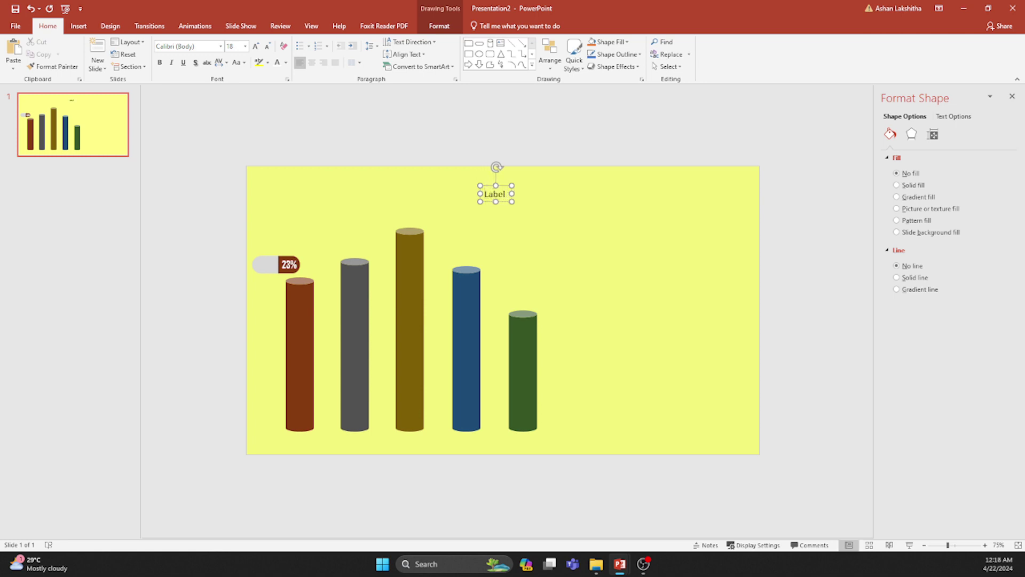
{"action": "type", "text": " 1"}
Step: Format 'Label 1' as black bold Agency FB and place it on the capsule's grey half
{"action": "key", "text": "ctrl+a"}
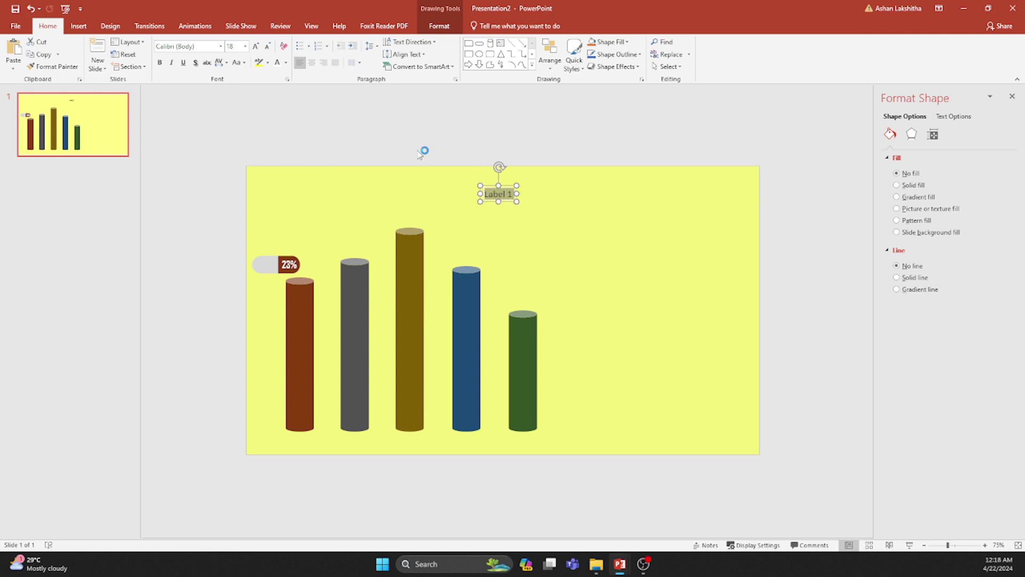
{"action": "left_click", "coordinate": [285, 62]}
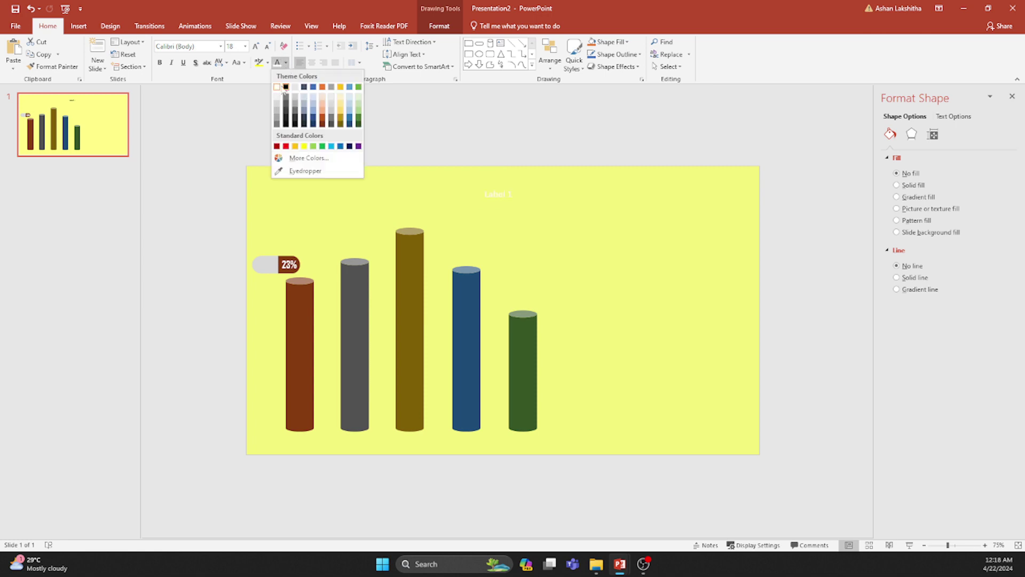
{"action": "left_click", "coordinate": [286, 87]}
{"action": "left_click", "coordinate": [220, 46]}
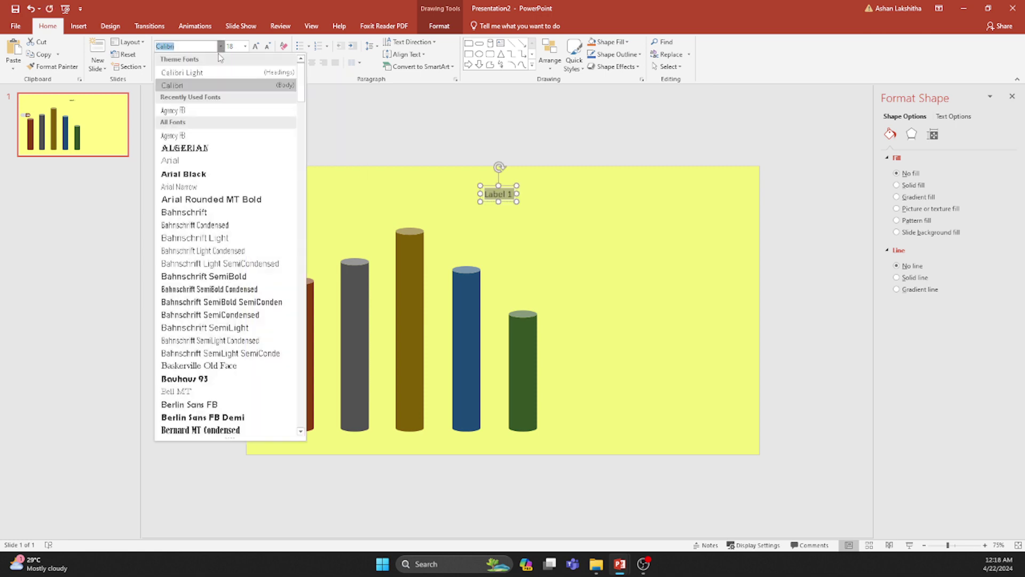
{"action": "left_click", "coordinate": [199, 103]}
{"action": "left_click", "coordinate": [159, 62]}
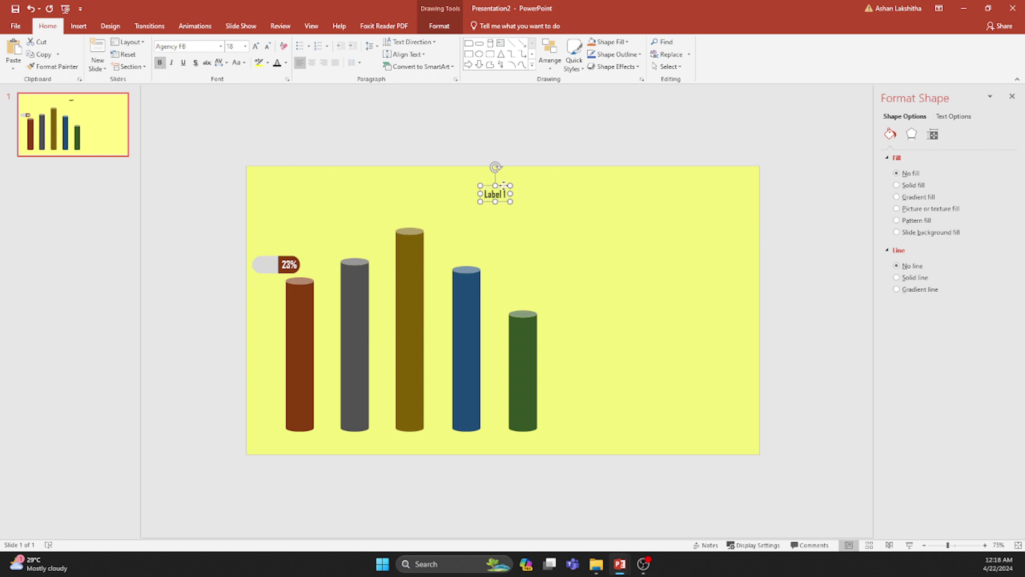
{"action": "left_click_drag", "start_coordinate": [507, 193], "coordinate": [277, 256]}
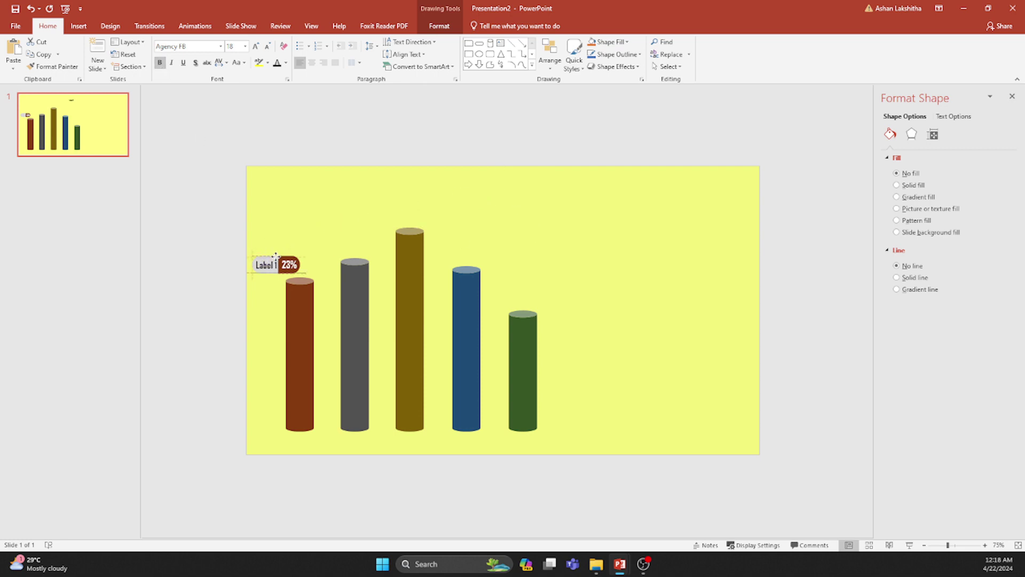
{"action": "left_click", "coordinate": [306, 232]}
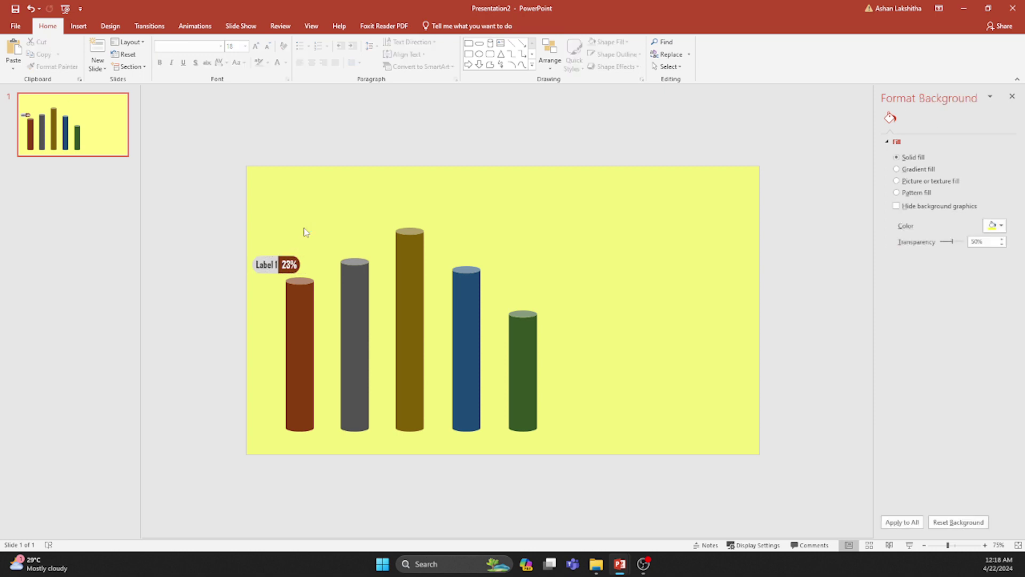
Step: Group the 'Label 1' text and the 23% capsule above the brown bar into one object
{"action": "left_click", "coordinate": [289, 264]}
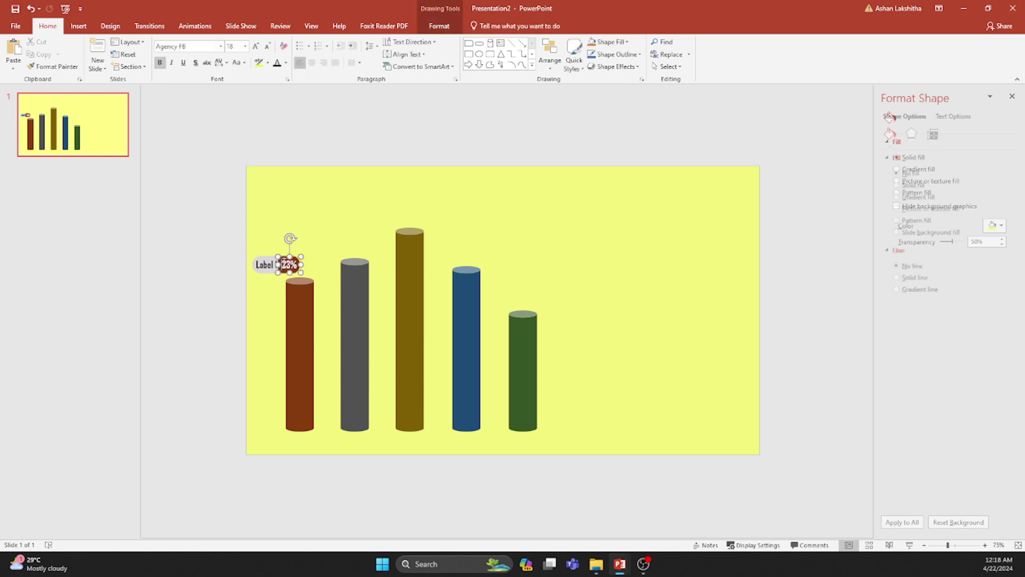
{"action": "left_click", "coordinate": [265, 265], "text": "shift"}
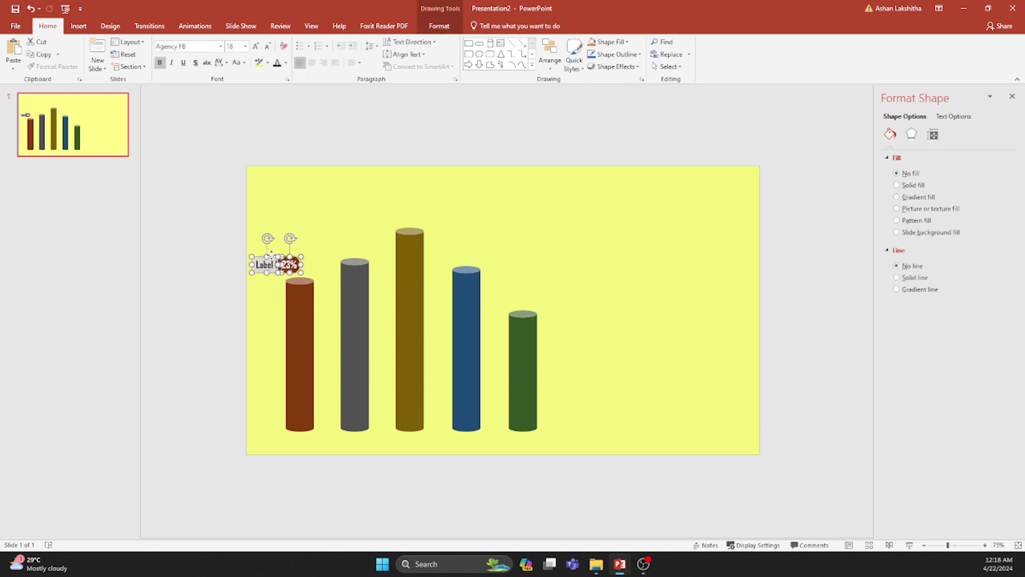
{"action": "left_click", "coordinate": [270, 259], "text": "shift"}
{"action": "left_click_drag", "start_coordinate": [250, 244], "coordinate": [308, 279]}
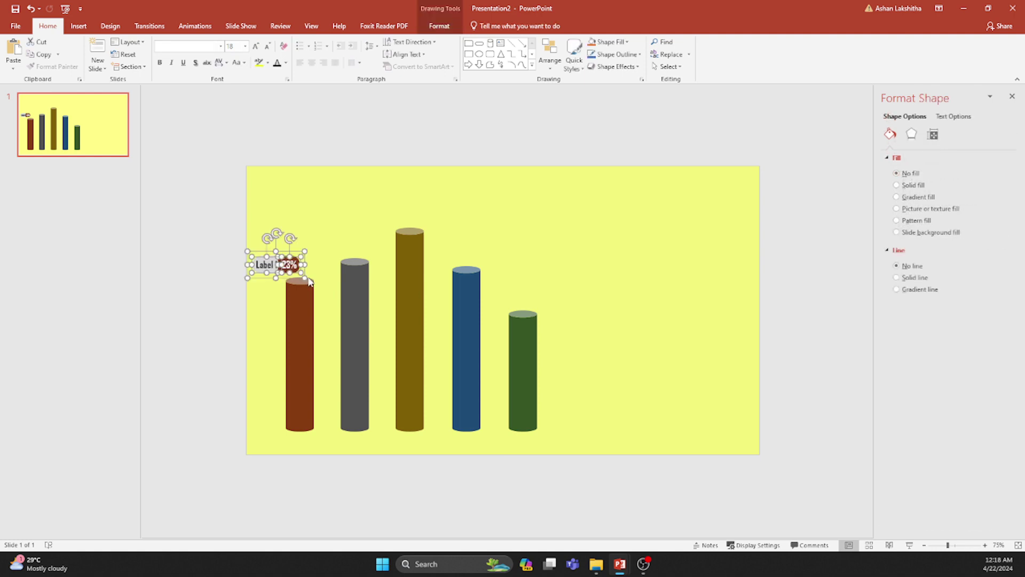
{"action": "right_click", "coordinate": [298, 252]}
{"action": "mouse_move", "coordinate": [353, 315]}
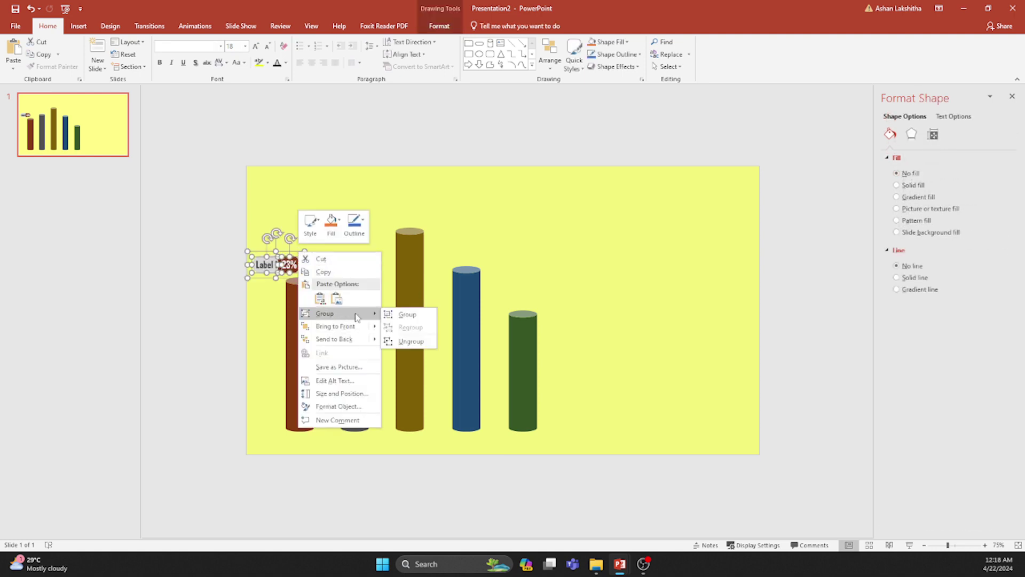
{"action": "left_click", "coordinate": [406, 315]}
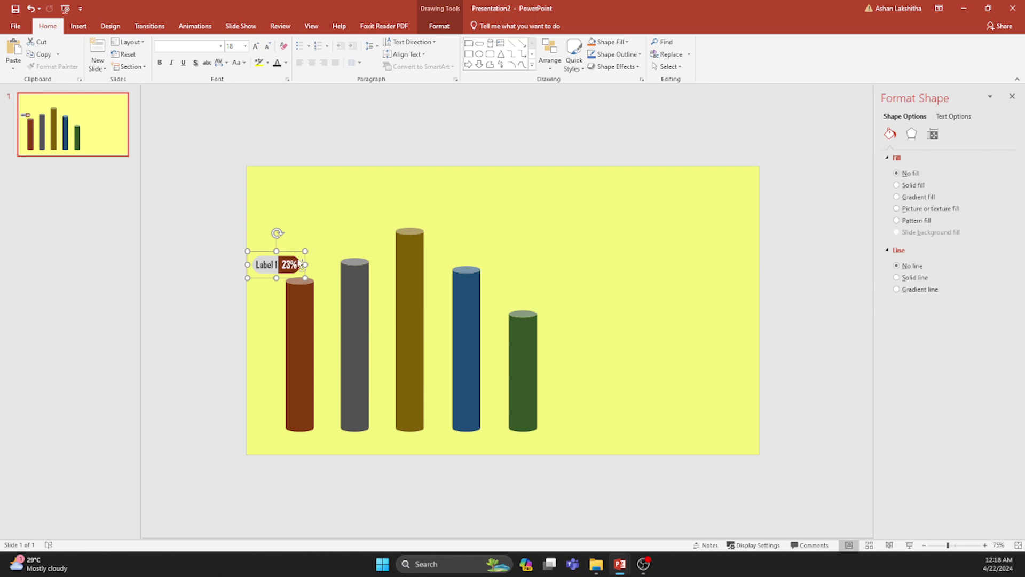
Step: Paste four copies of the grouped label, placing them above the grey, gold, blue and green bars
{"action": "key", "text": "ctrl+v"}
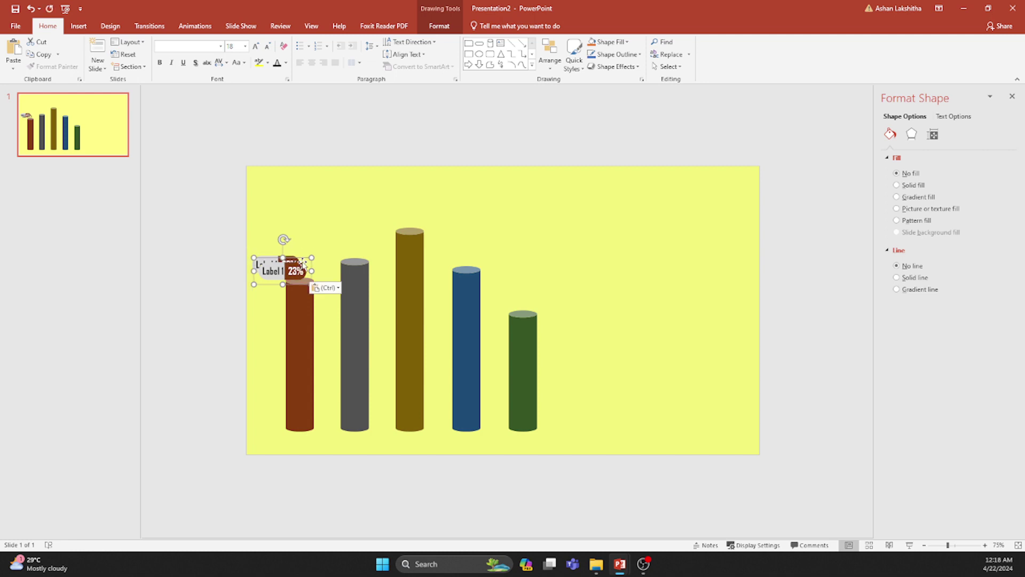
{"action": "left_click_drag", "start_coordinate": [307, 263], "coordinate": [353, 229]}
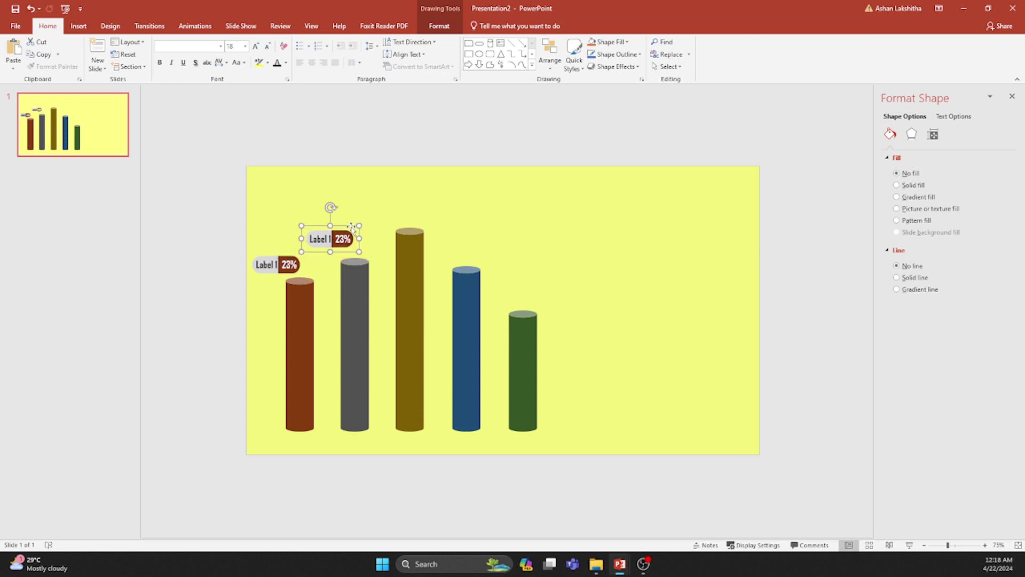
{"action": "key", "text": "ctrl+v"}
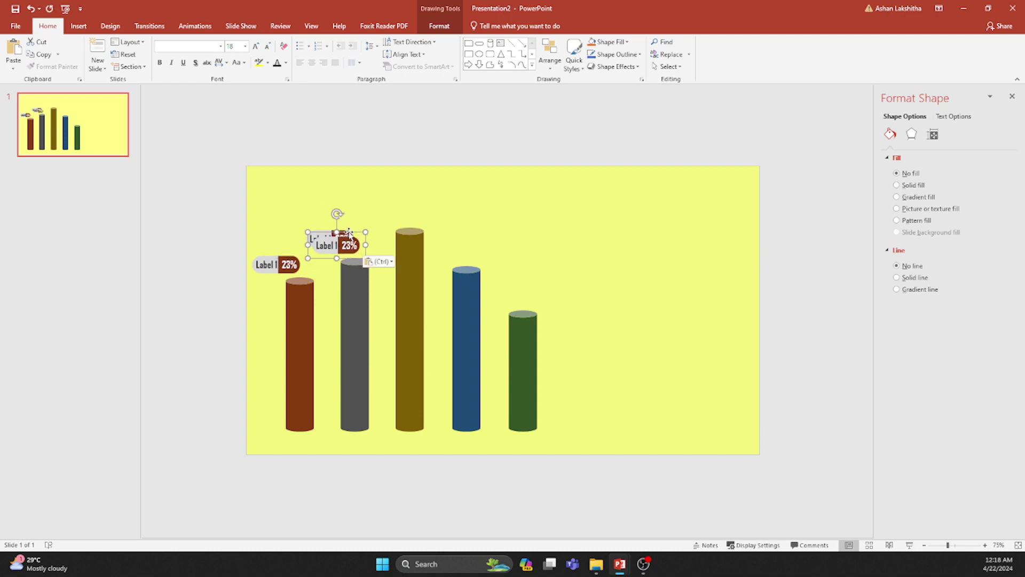
{"action": "left_click_drag", "start_coordinate": [353, 229], "coordinate": [409, 208]}
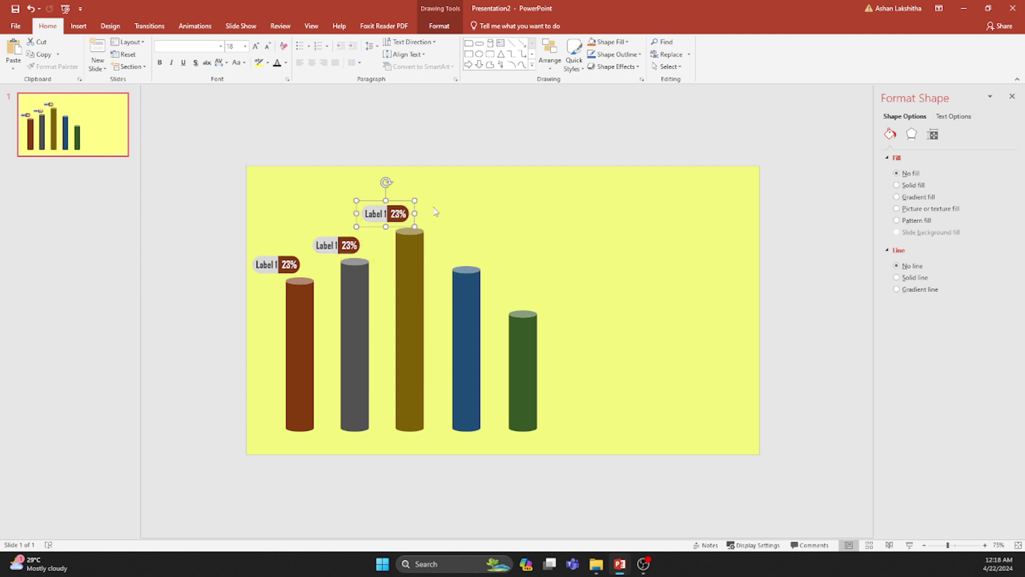
{"action": "key", "text": "ctrl+v"}
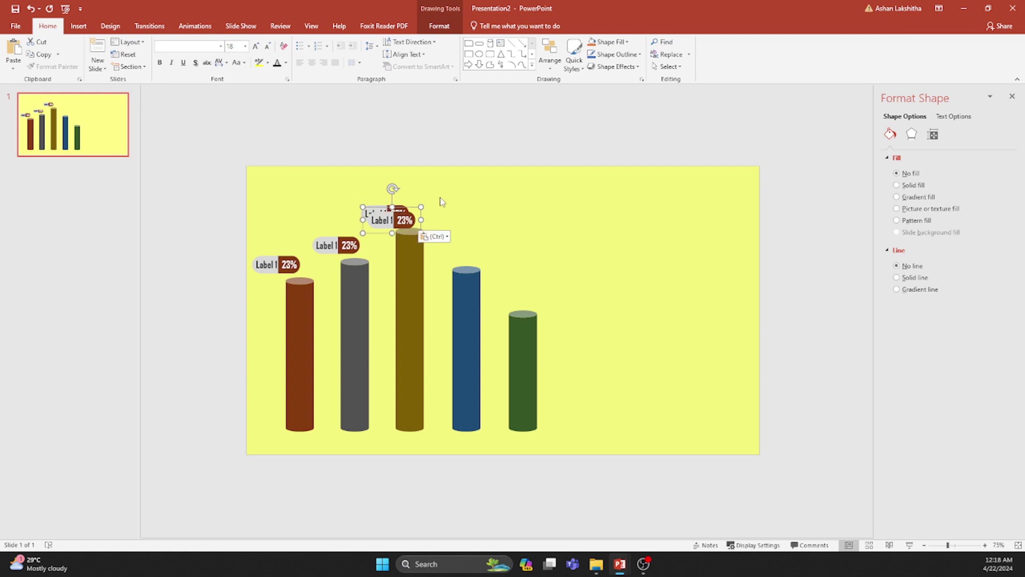
{"action": "left_click_drag", "start_coordinate": [407, 203], "coordinate": [511, 240]}
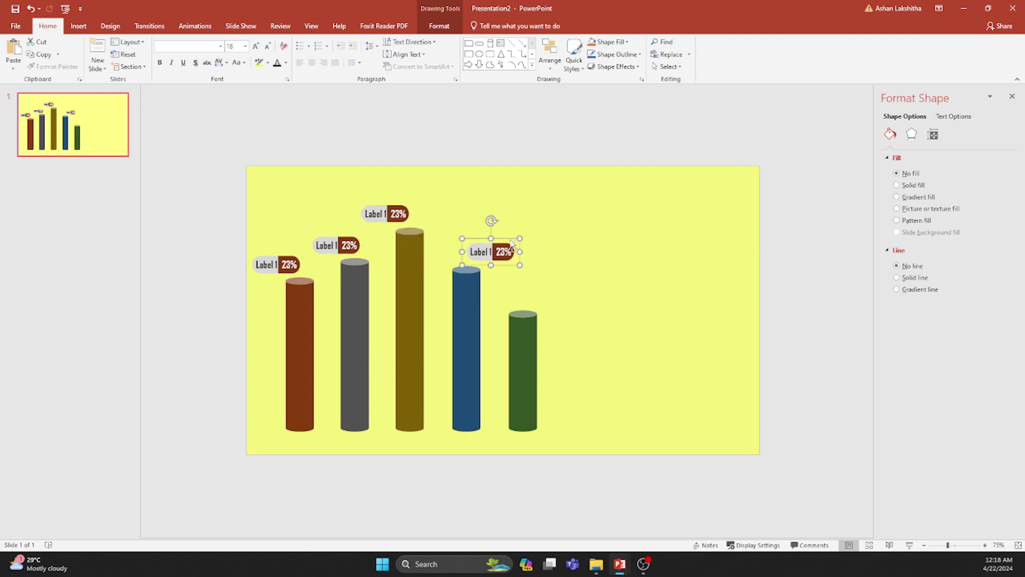
{"action": "key", "text": "ctrl+v"}
{"action": "left_click_drag", "start_coordinate": [523, 246], "coordinate": [571, 279]}
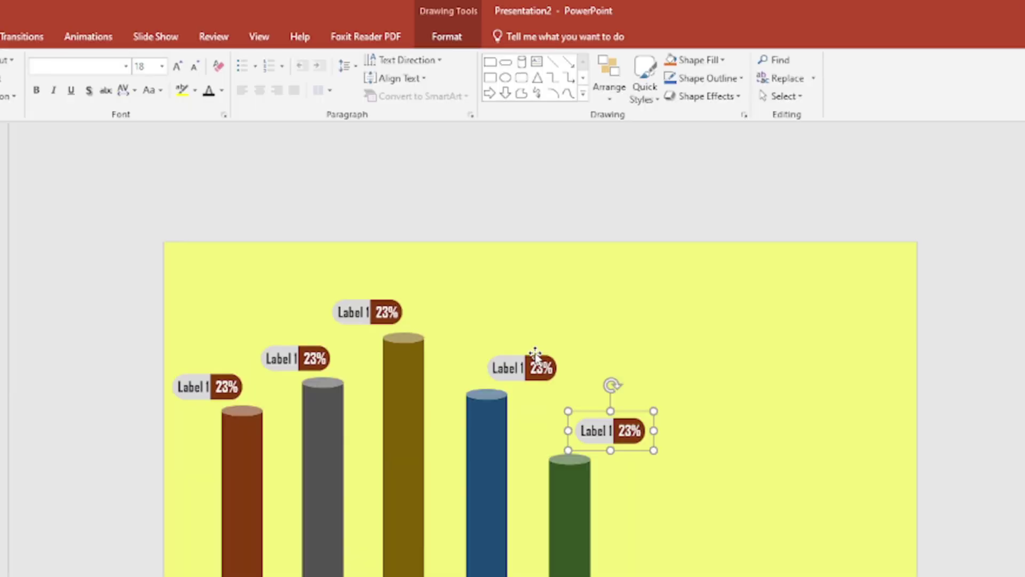
{"action": "left_click", "coordinate": [535, 354], "text": "shift"}
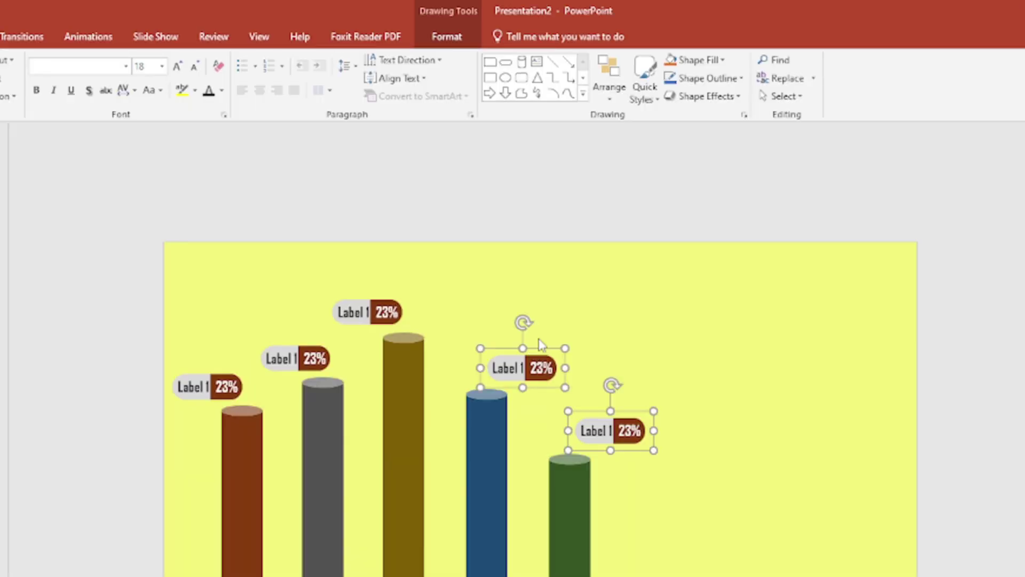
Step: Flip the blue and green labels horizontally so 23% sits left of 'Label 1', and show the Selection Pane
{"action": "left_click", "coordinate": [458, 46]}
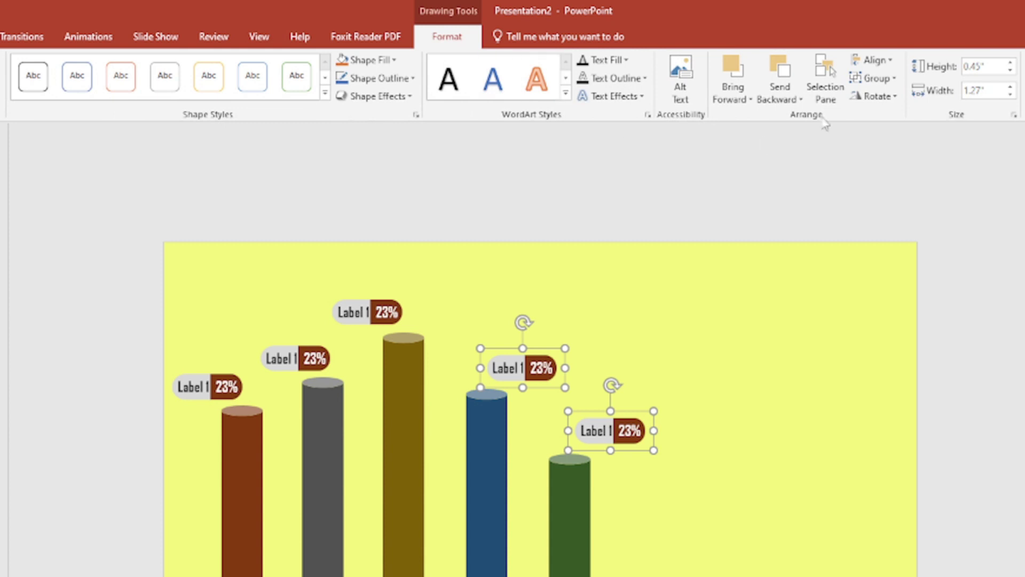
{"action": "left_click", "coordinate": [876, 96]}
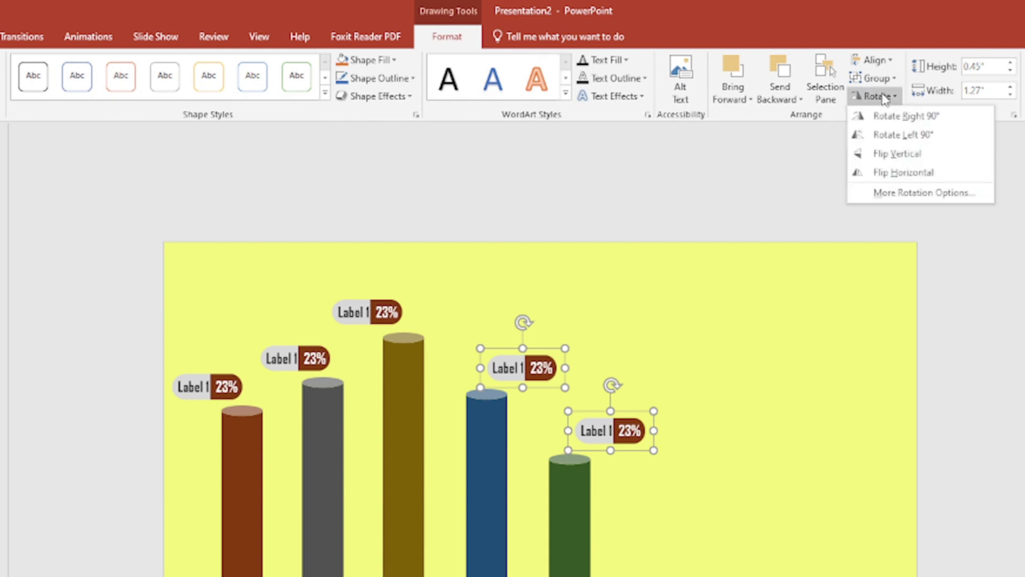
{"action": "left_click", "coordinate": [904, 172]}
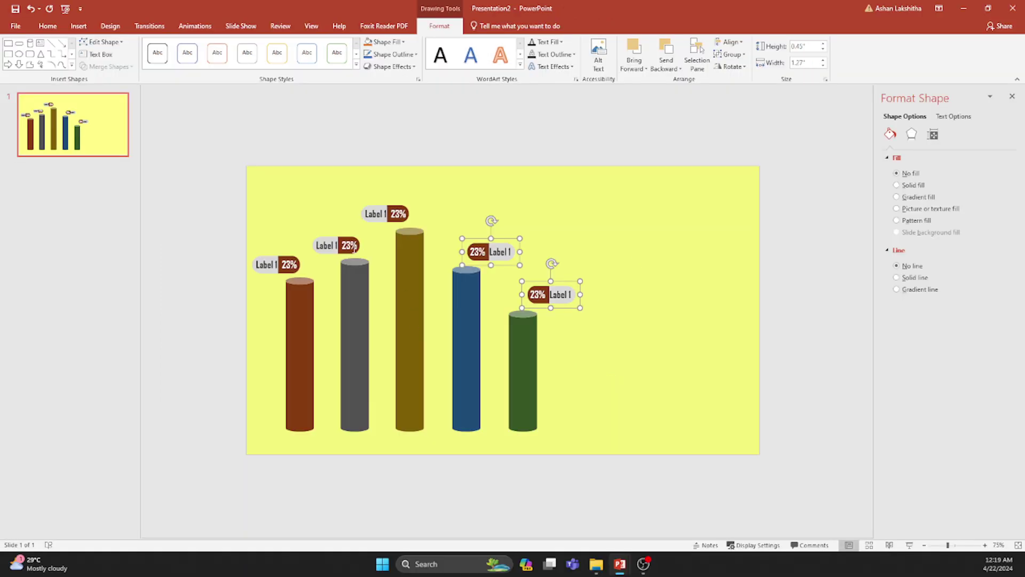
{"action": "left_click", "coordinate": [358, 248]}
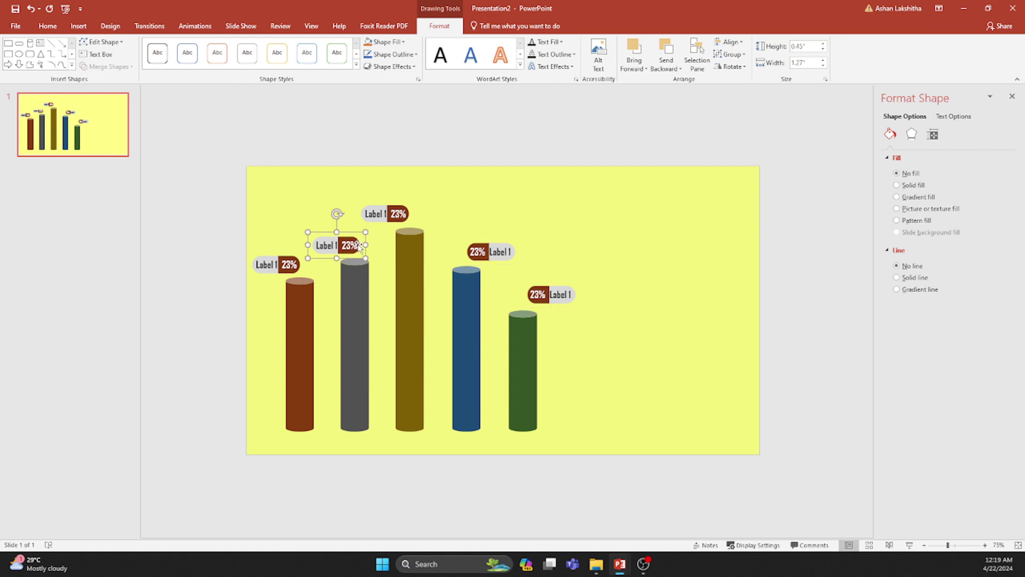
{"action": "left_click", "coordinate": [708, 70]}
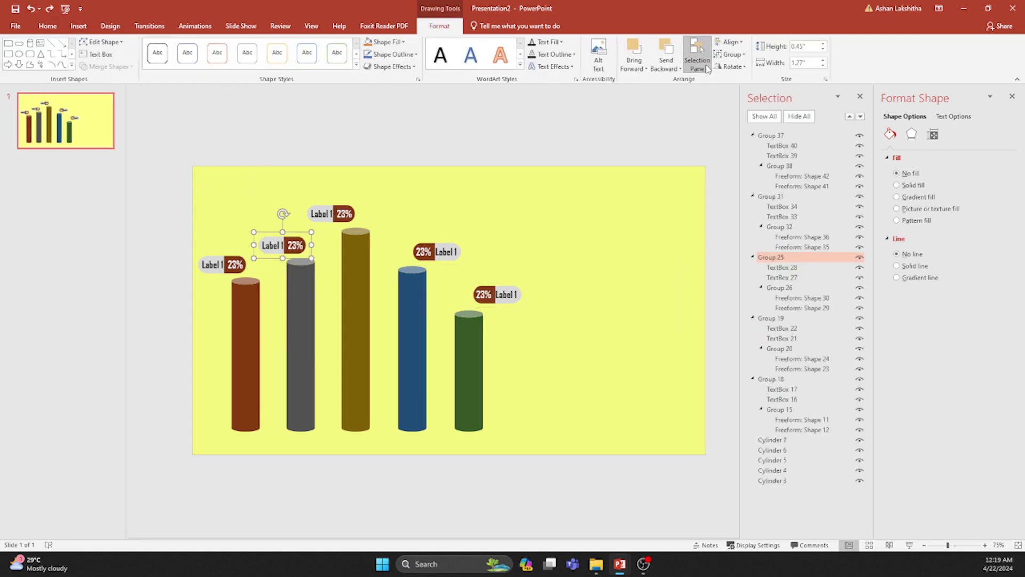